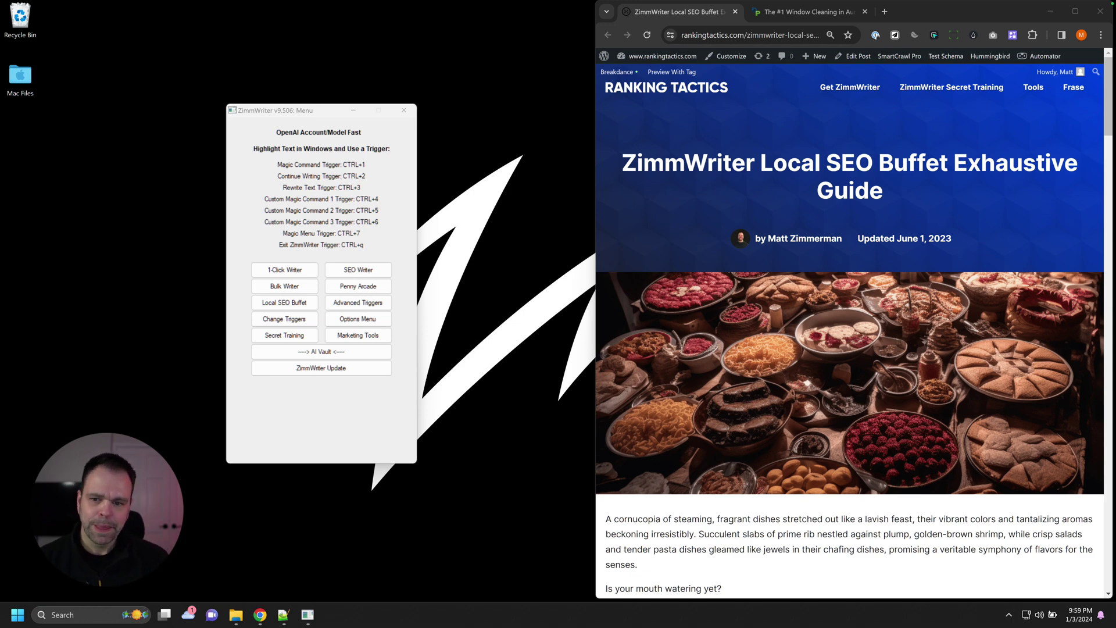
Step: Bring up the prefilled Cleaning Bros Local SEO Buffet form beside the guide and skim it
{"action": "left_click", "coordinate": [286, 303]}
{"action": "left_click_drag", "start_coordinate": [573, 49], "coordinate": [469, 26]}
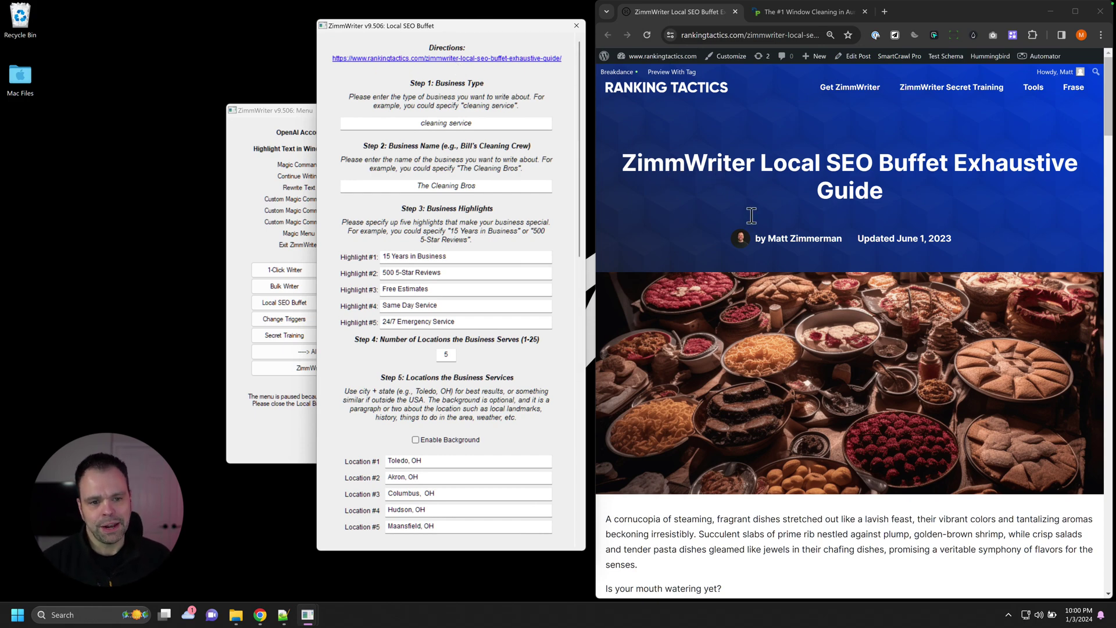
{"action": "scroll", "coordinate": [755, 220], "scroll_direction": "down", "scroll_amount": 15}
{"action": "scroll", "coordinate": [832, 331], "scroll_direction": "up", "scroll_amount": 15}
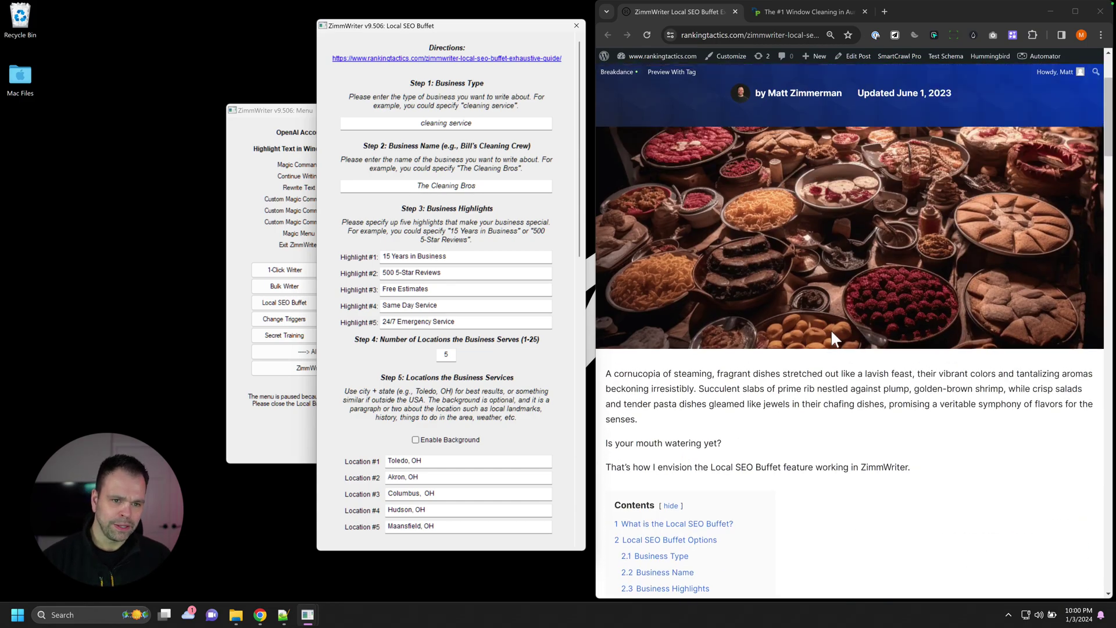
{"action": "scroll", "coordinate": [838, 350], "scroll_direction": "down", "scroll_amount": 20}
{"action": "scroll", "coordinate": [860, 352], "scroll_direction": "up", "scroll_amount": 20}
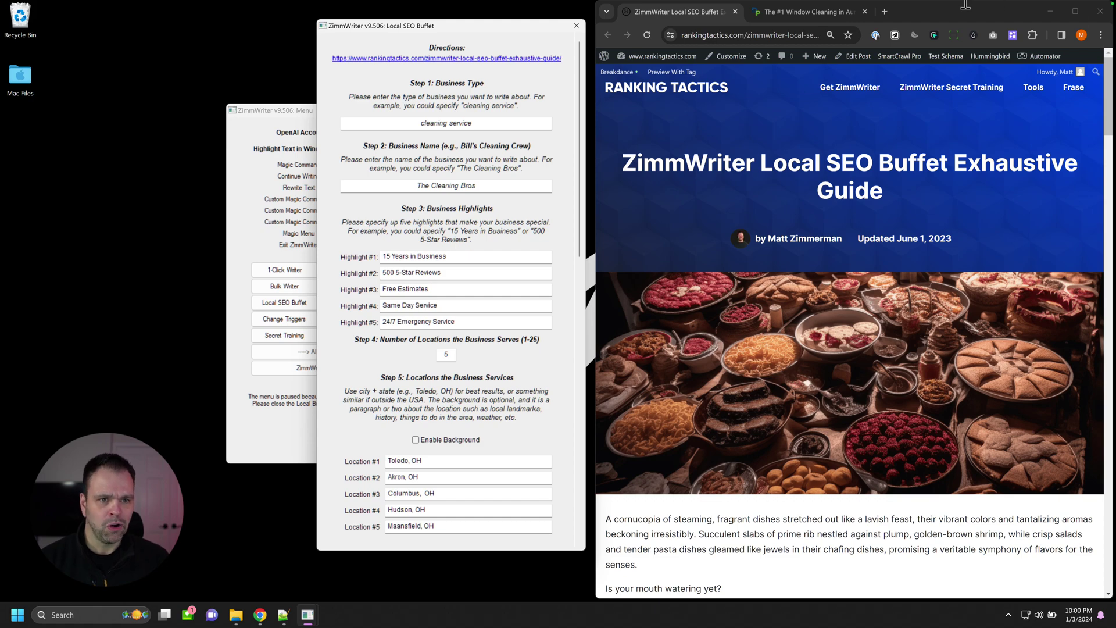
Step: Review the Denver Pros Aurora window cleaning page, highlighting its heading and service text
{"action": "left_click", "coordinate": [801, 8]}
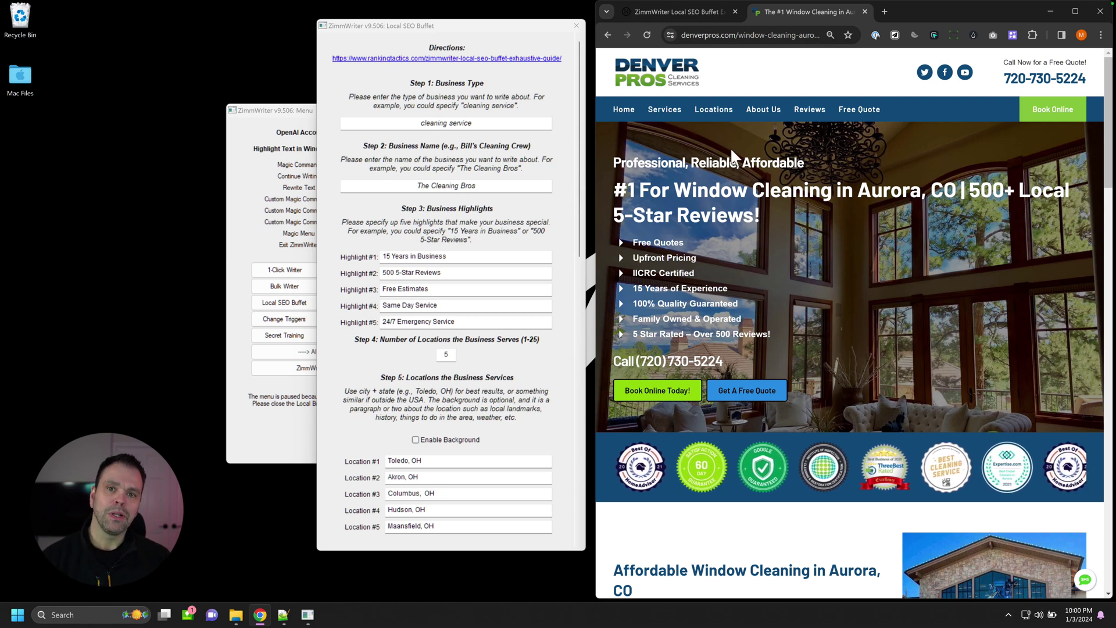
{"action": "mouse_move", "coordinate": [706, 109]}
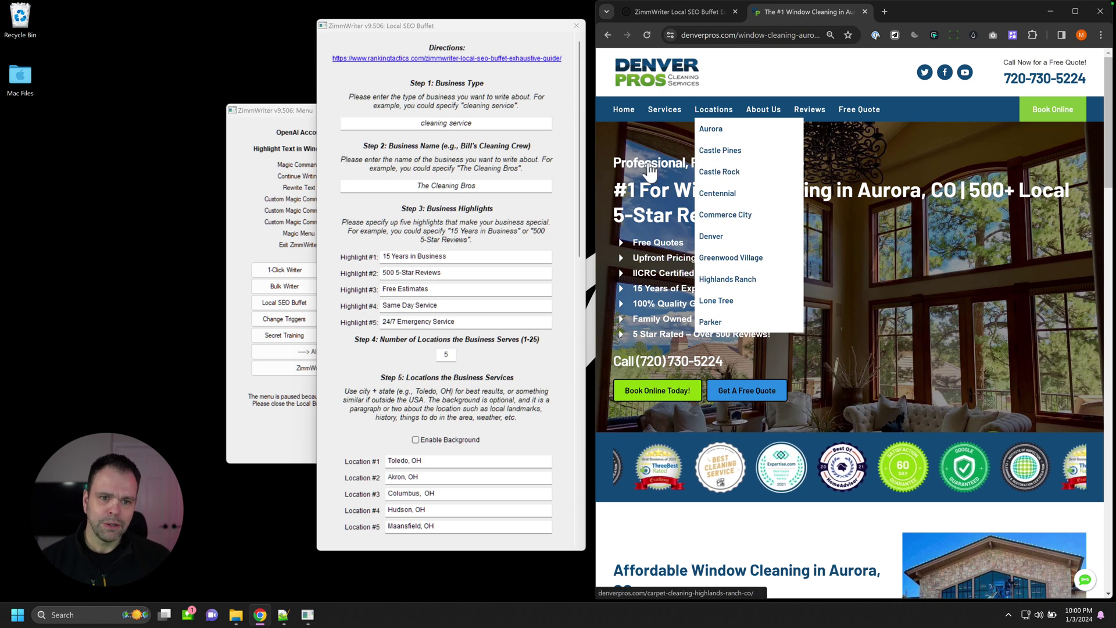
{"action": "mouse_move", "coordinate": [668, 118]}
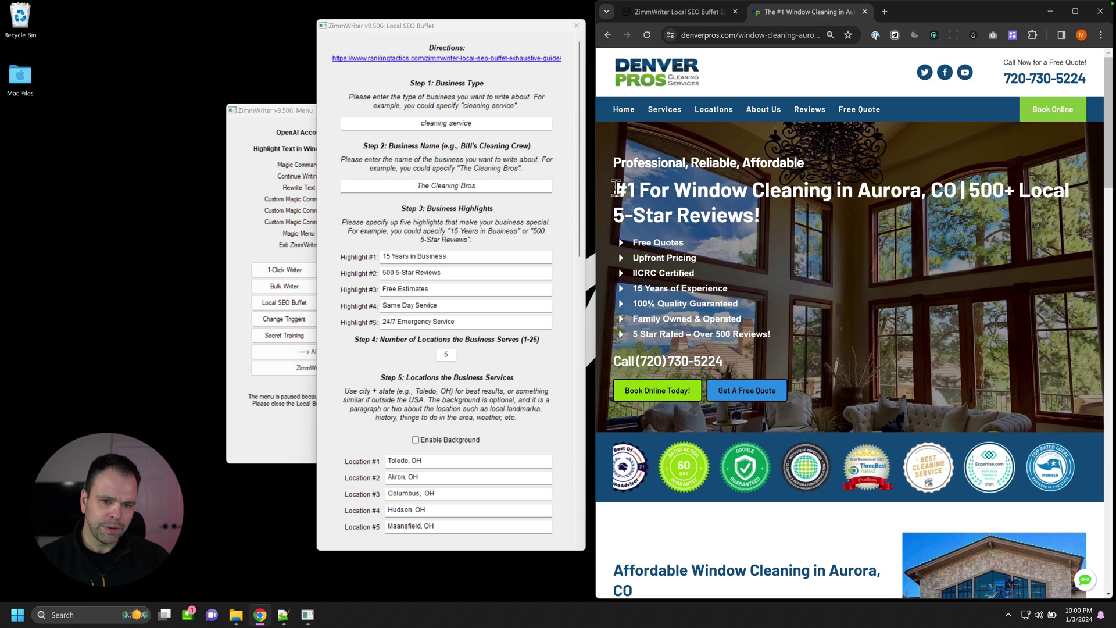
{"action": "left_click_drag", "start_coordinate": [616, 187], "coordinate": [759, 212]}
{"action": "left_click_drag", "start_coordinate": [631, 243], "coordinate": [781, 338]}
{"action": "scroll", "coordinate": [781, 338], "scroll_direction": "down", "scroll_amount": 1}
{"action": "scroll", "coordinate": [781, 332], "scroll_direction": "down", "scroll_amount": 5}
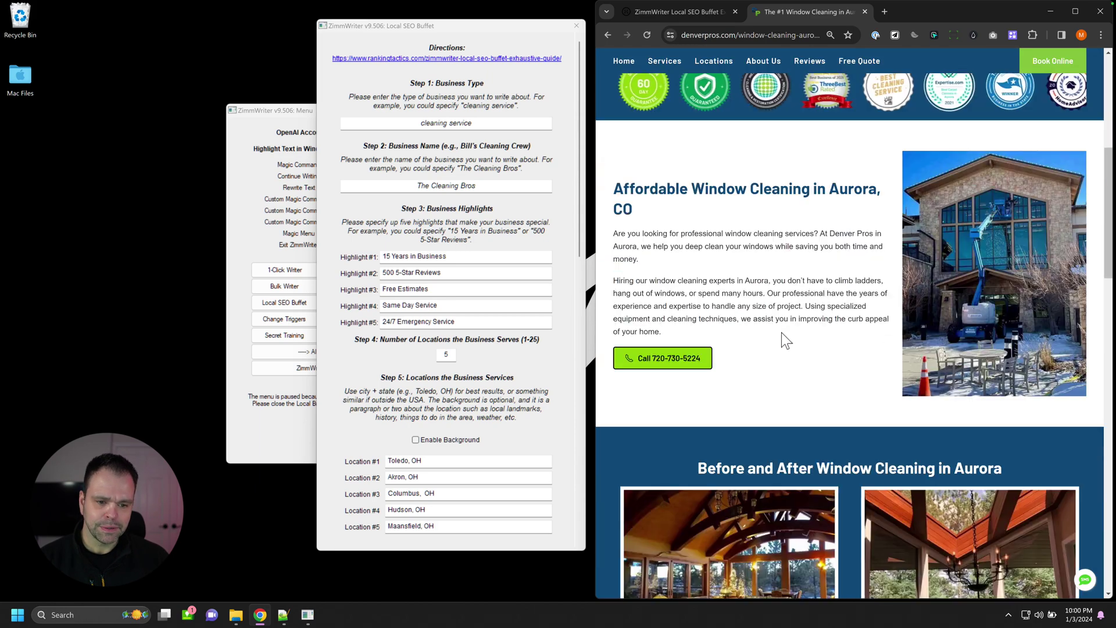
{"action": "left_click_drag", "start_coordinate": [615, 187], "coordinate": [742, 326]}
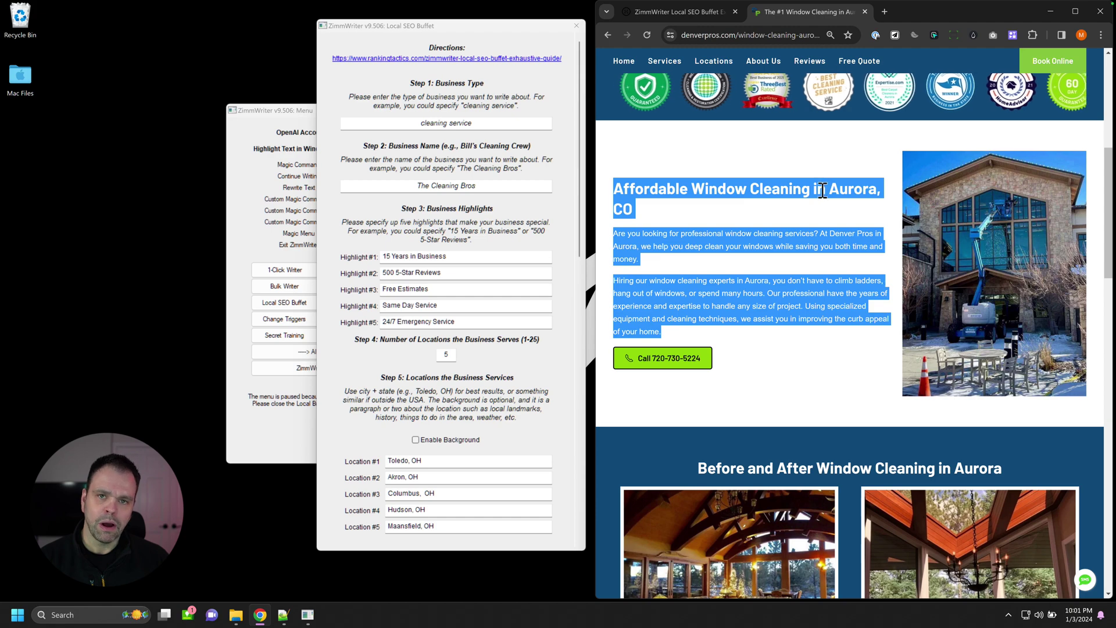
{"action": "scroll", "coordinate": [814, 232], "scroll_direction": "up", "scroll_amount": 6}
{"action": "left_click_drag", "start_coordinate": [679, 184], "coordinate": [781, 190]}
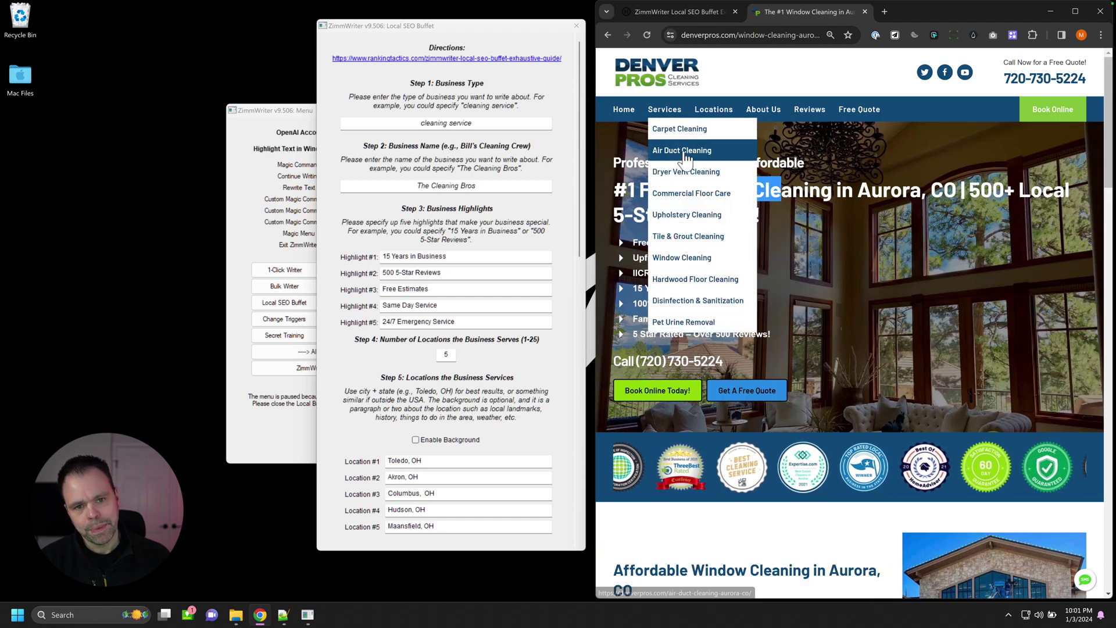
Step: Open the Dryer Vent Cleaning page and highlight its heading and intro paragraphs
{"action": "left_click", "coordinate": [726, 195]}
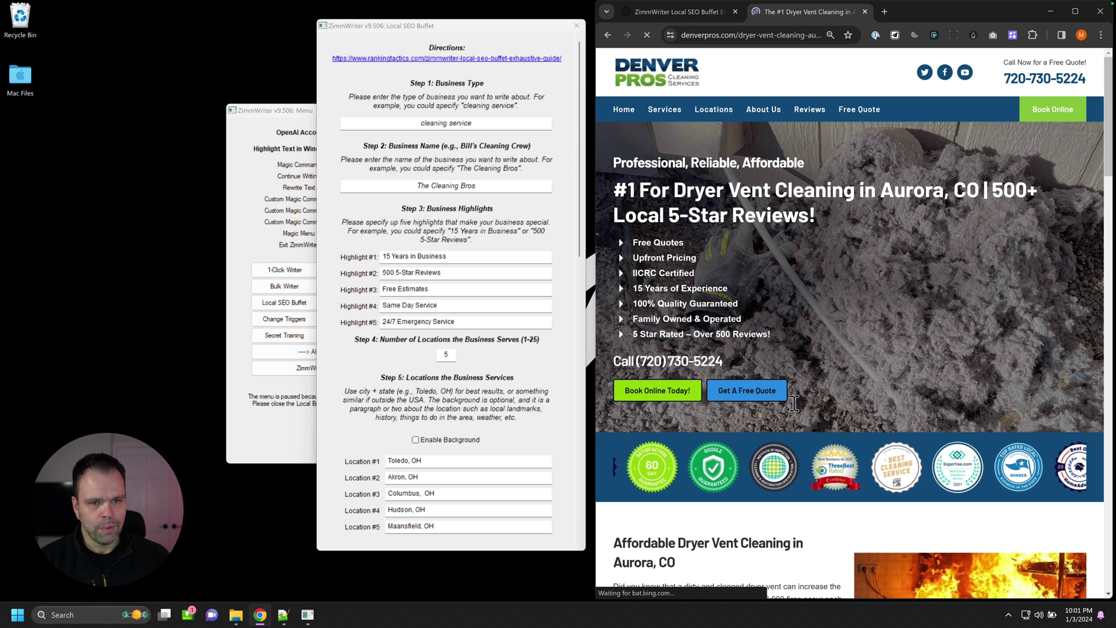
{"action": "scroll", "coordinate": [798, 441], "scroll_direction": "down", "scroll_amount": 7}
{"action": "left_click_drag", "start_coordinate": [664, 160], "coordinate": [762, 284]}
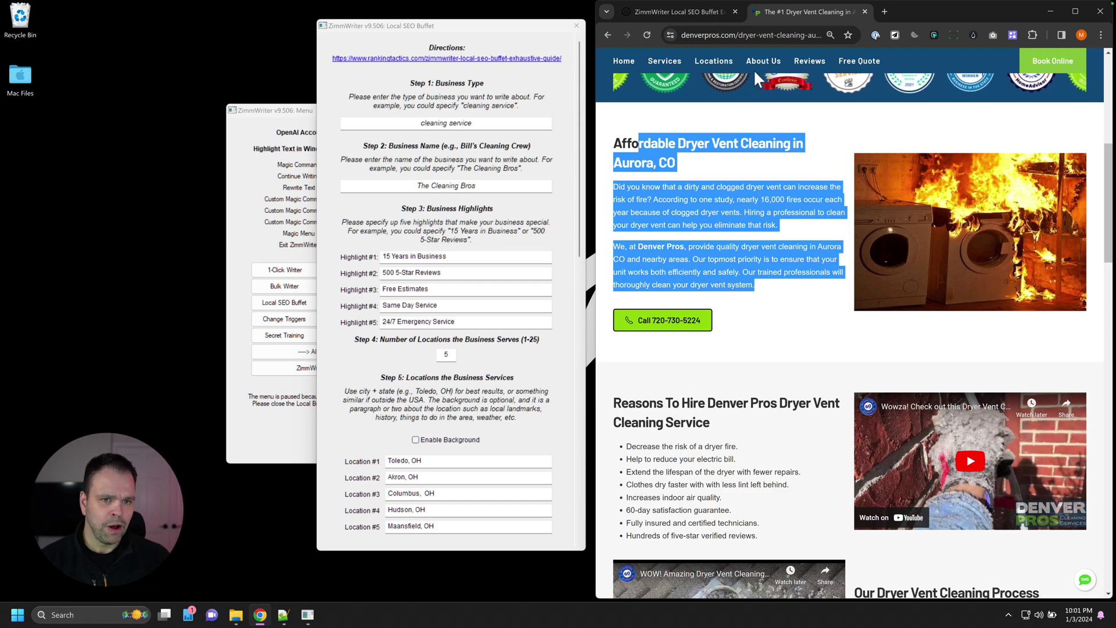
{"action": "mouse_move", "coordinate": [714, 60]}
{"action": "left_click", "coordinate": [783, 311]}
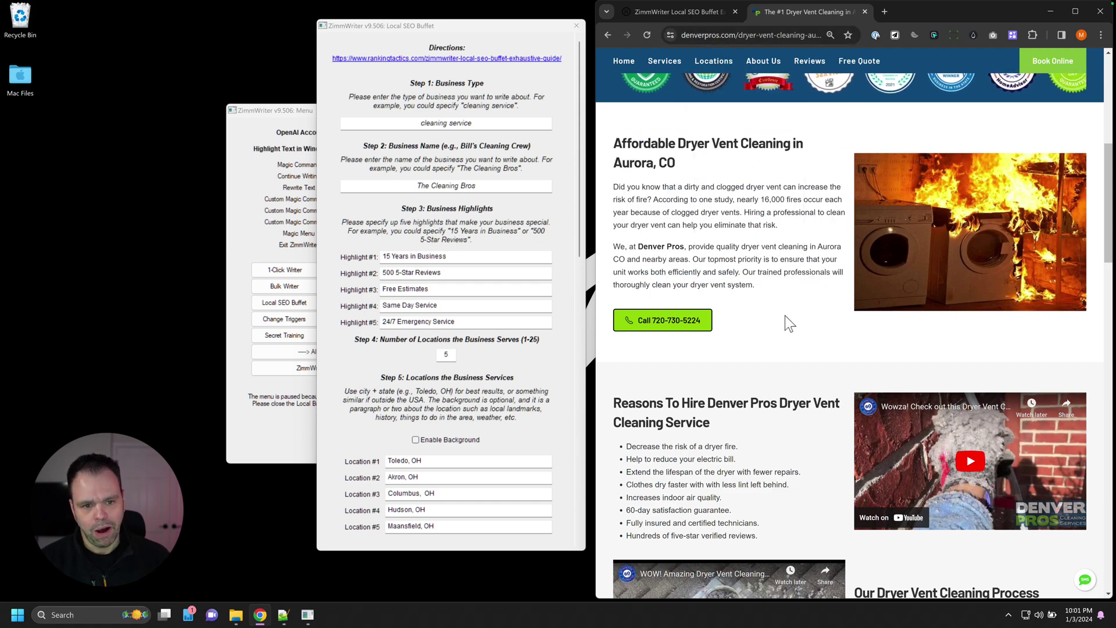
{"action": "scroll", "coordinate": [783, 314], "scroll_direction": "up", "scroll_amount": 7}
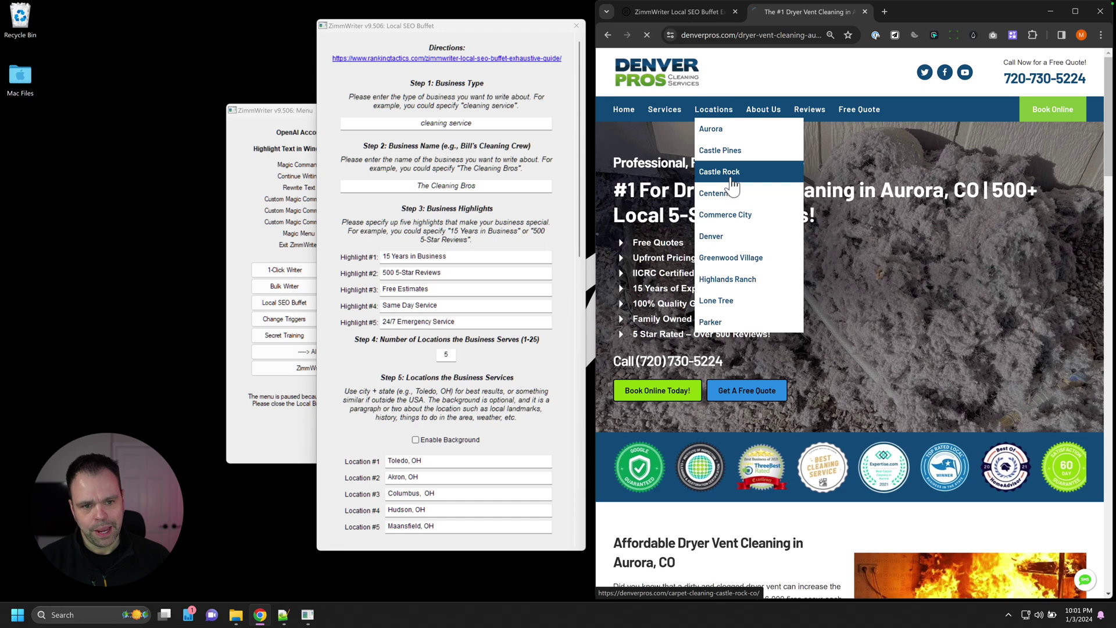
Step: Go to the Castle Rock location page and open its Upholstery Cleaning page
{"action": "left_click", "coordinate": [730, 174]}
{"action": "scroll", "coordinate": [795, 320], "scroll_direction": "down", "scroll_amount": 20}
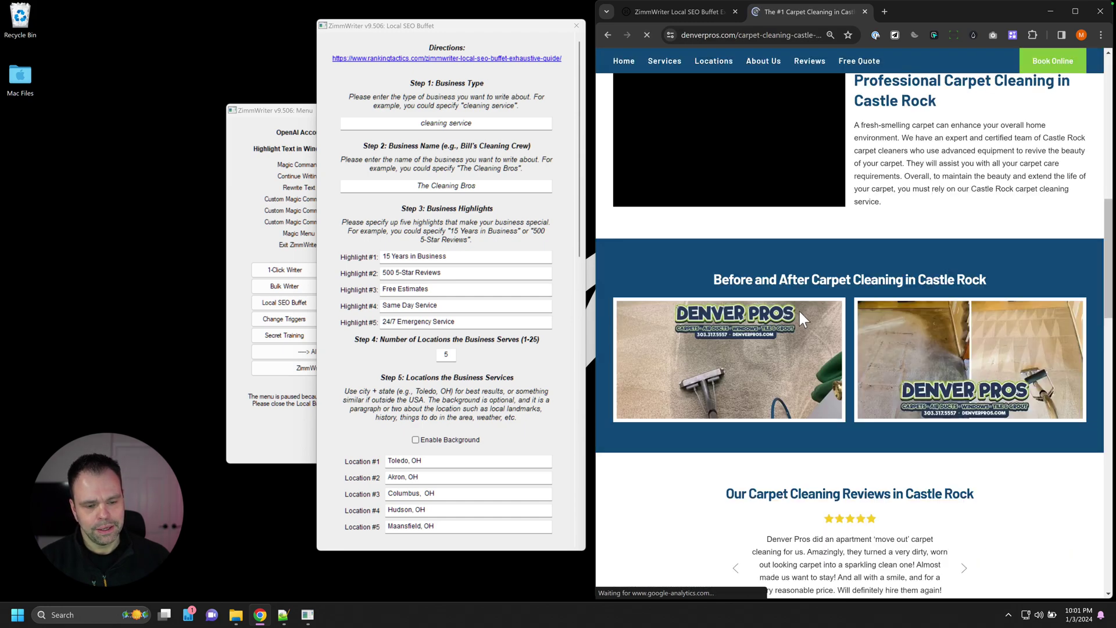
{"action": "left_click", "coordinate": [791, 275]}
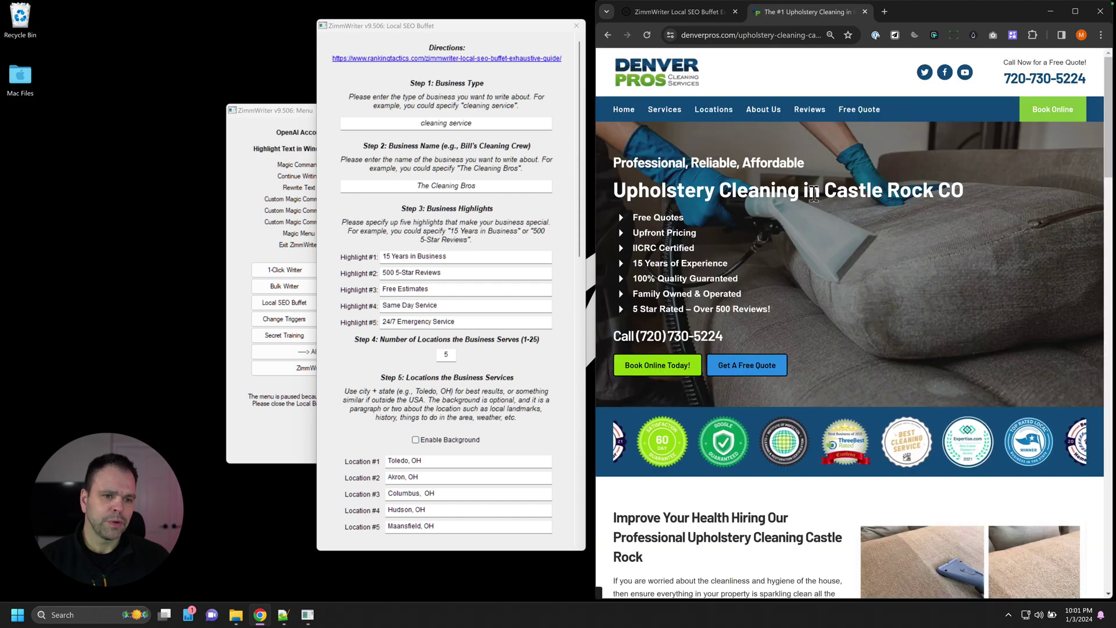
{"action": "scroll", "coordinate": [835, 319], "scroll_direction": "down", "scroll_amount": 10}
{"action": "scroll", "coordinate": [835, 319], "scroll_direction": "down", "scroll_amount": 2}
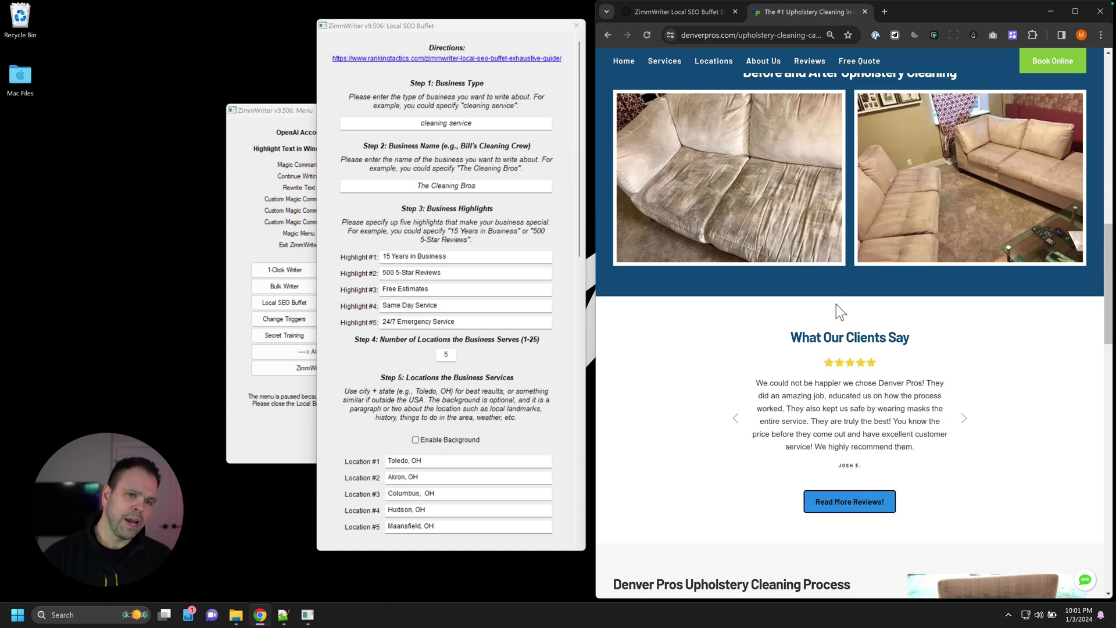
Step: Point out the business type, business name and second highlight fields in the form
{"action": "left_click", "coordinate": [685, 9]}
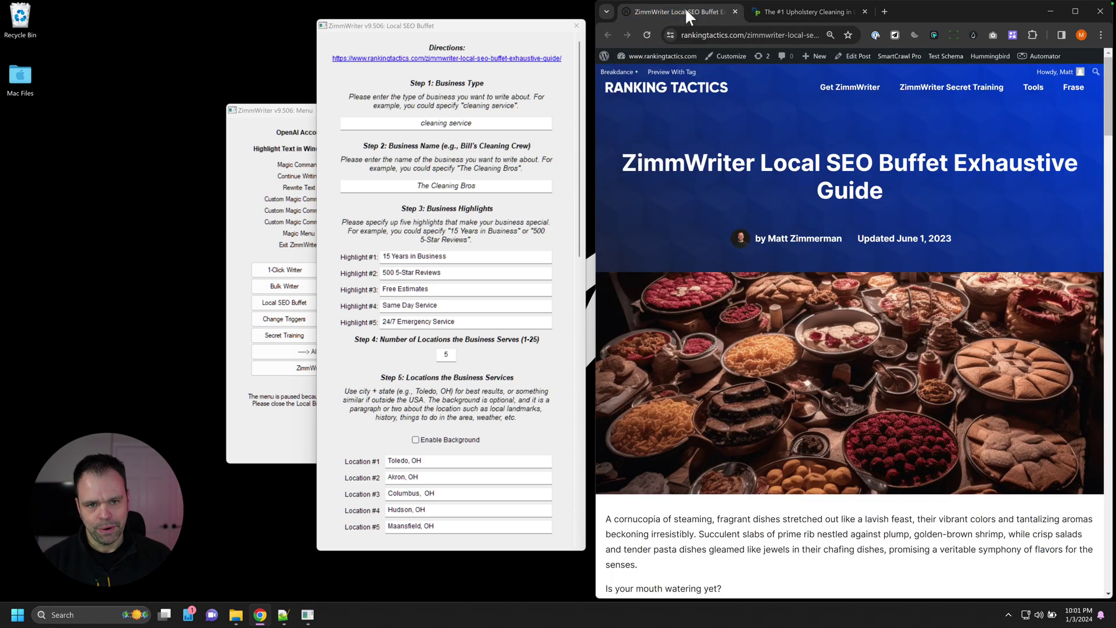
{"action": "left_click", "coordinate": [472, 125]}
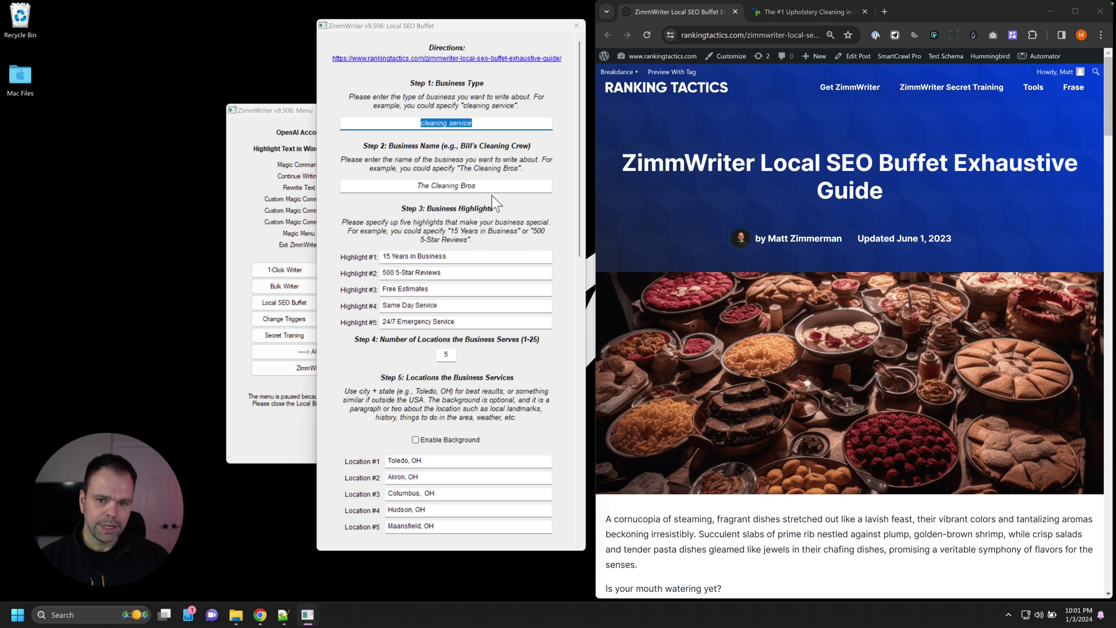
{"action": "left_click", "coordinate": [459, 186]}
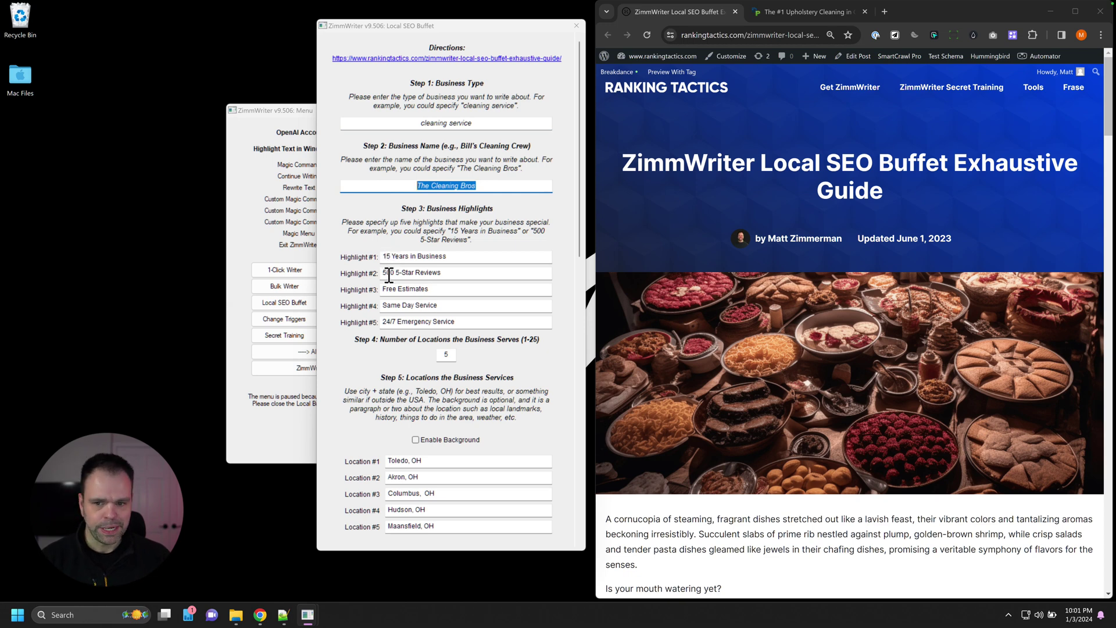
{"action": "left_click_drag", "start_coordinate": [389, 274], "coordinate": [451, 274]}
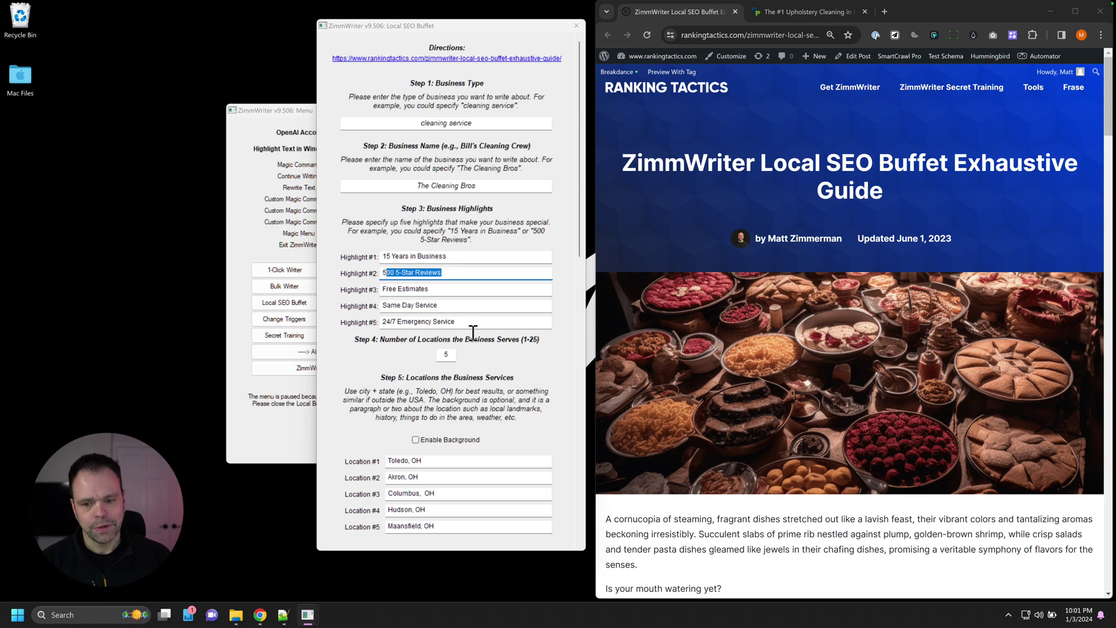
{"action": "scroll", "coordinate": [472, 332], "scroll_direction": "down", "scroll_amount": 2}
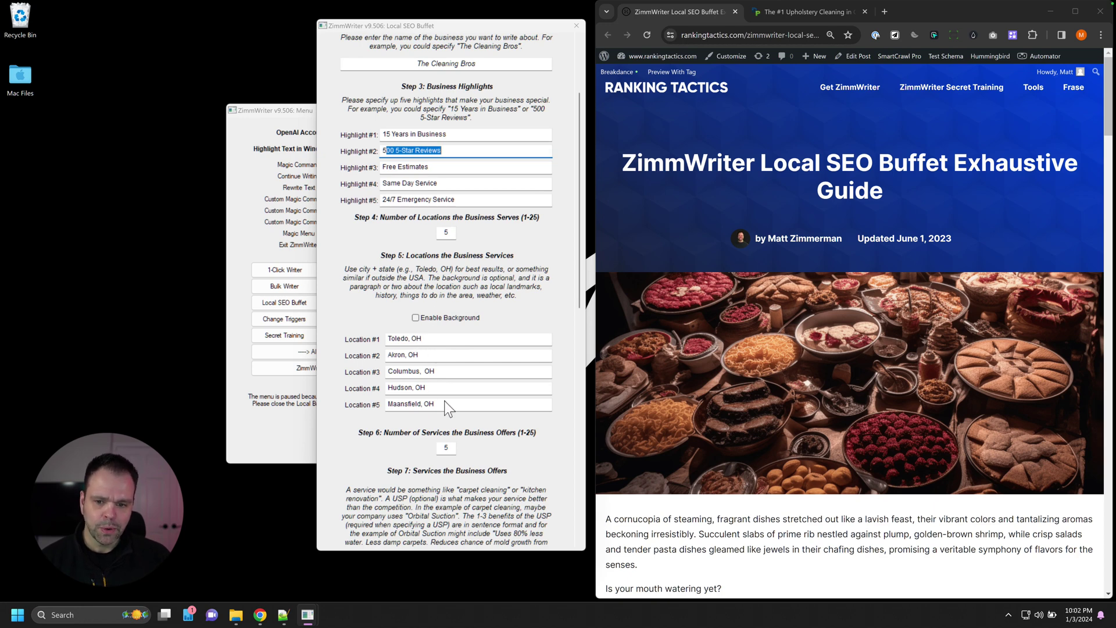
Step: Clear the Location #5 entry, then undo to restore Maansfield, OH
{"action": "left_click_drag", "start_coordinate": [444, 402], "coordinate": [370, 395]}
{"action": "key", "text": "BackSpace"}
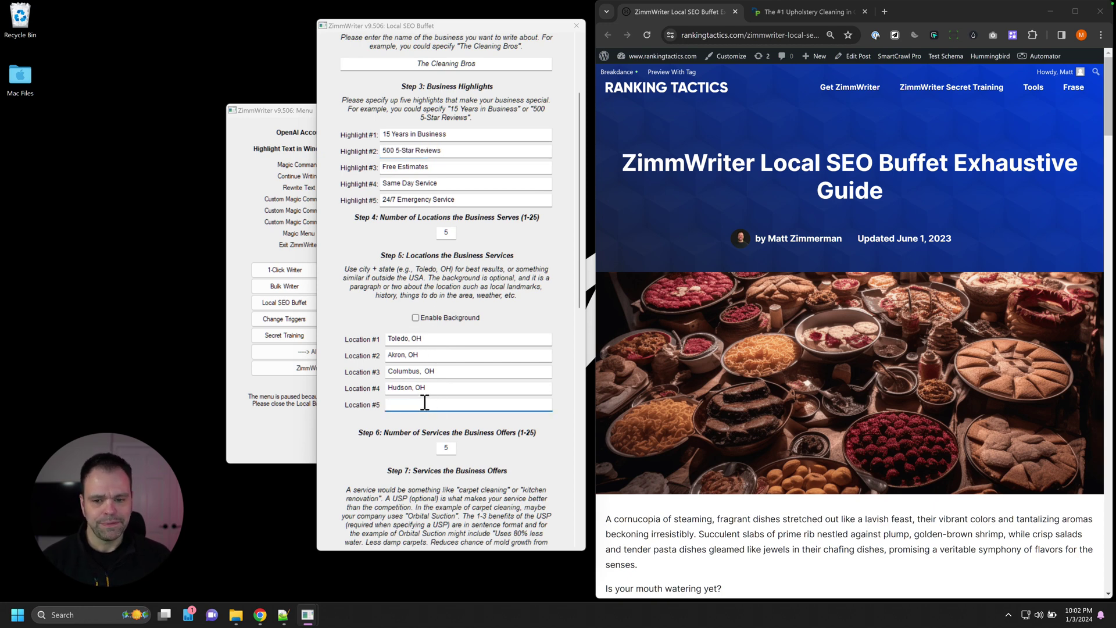
{"action": "key", "text": "ctrl+z"}
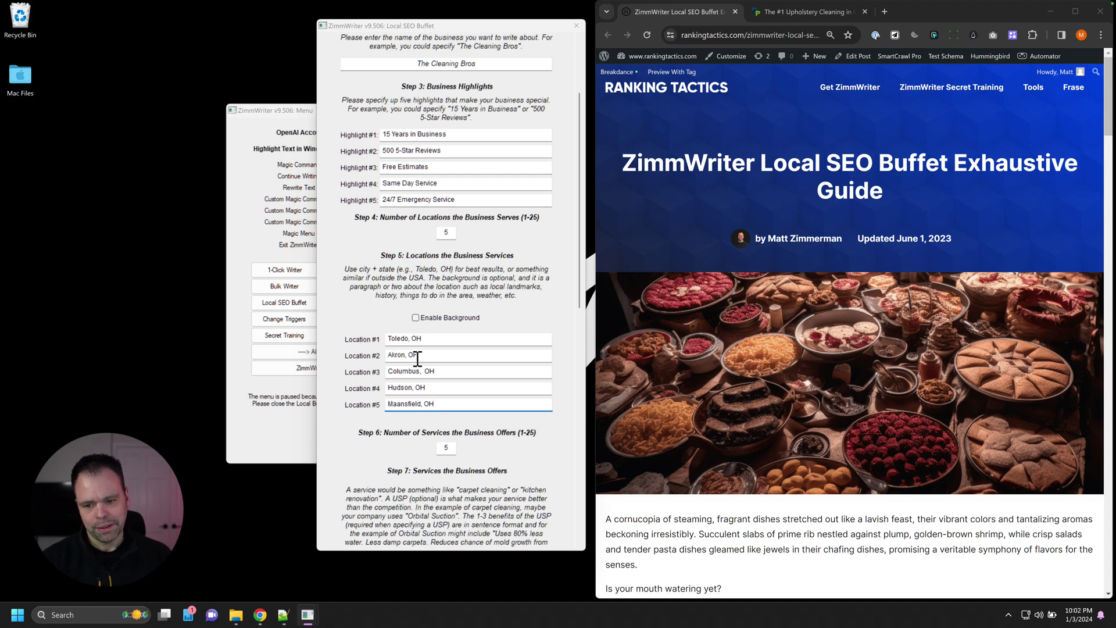
{"action": "scroll", "coordinate": [455, 408], "scroll_direction": "down", "scroll_amount": 4}
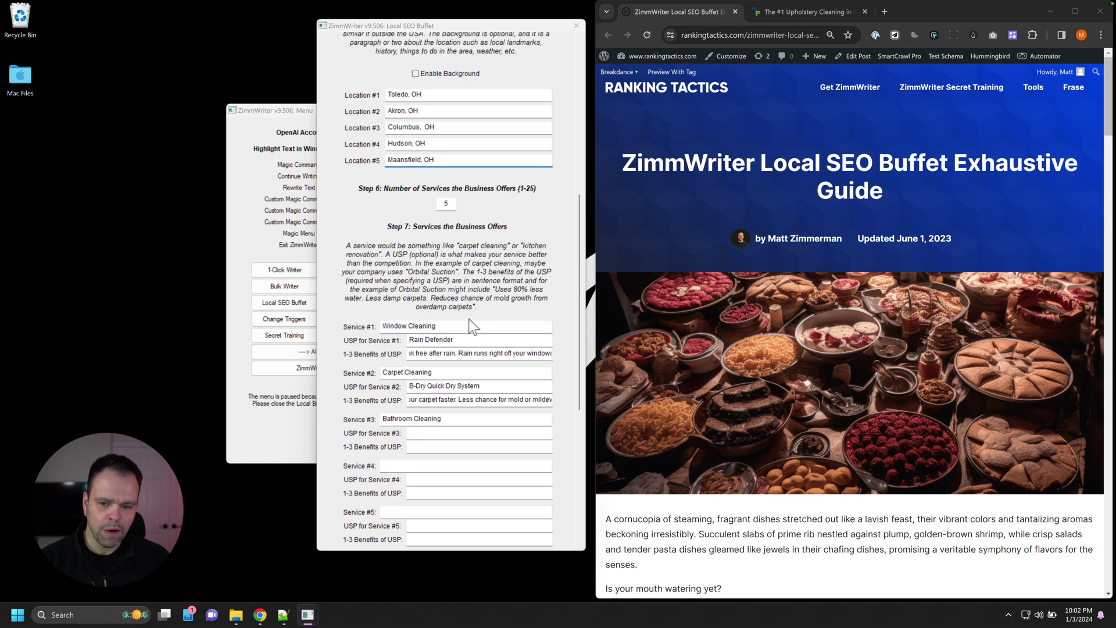
{"action": "scroll", "coordinate": [468, 319], "scroll_direction": "down", "scroll_amount": 1}
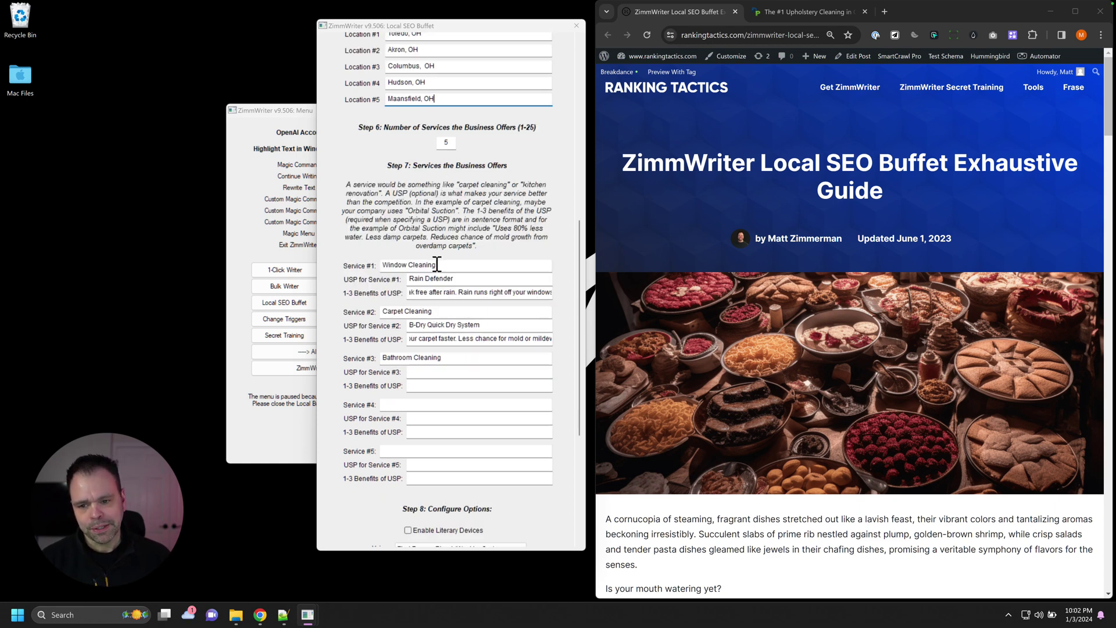
{"action": "left_click_drag", "start_coordinate": [436, 264], "coordinate": [384, 265]}
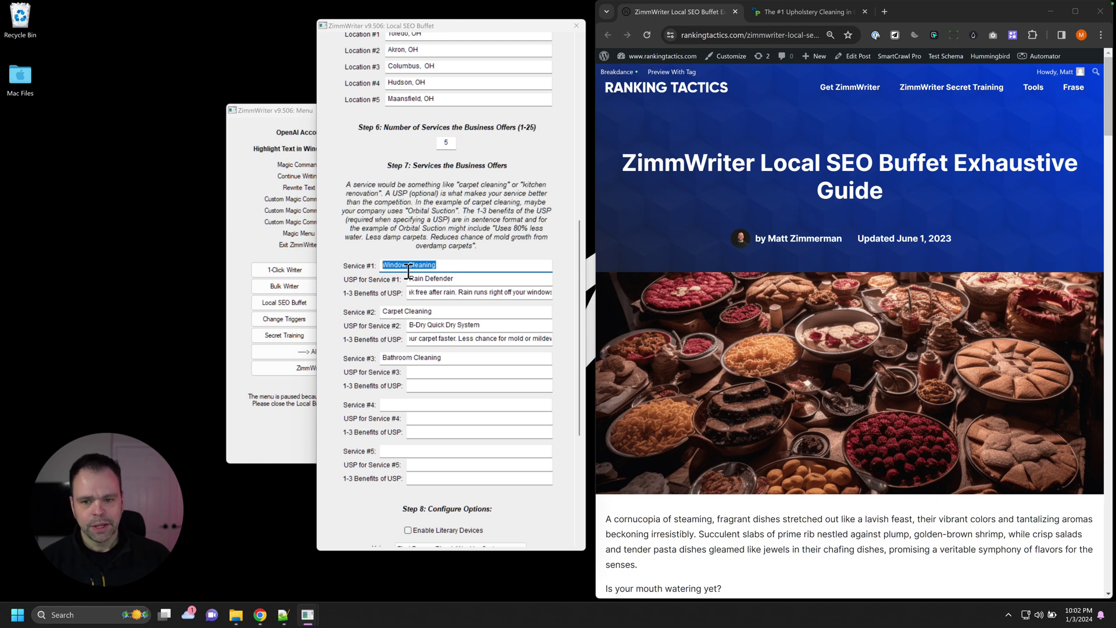
{"action": "left_click_drag", "start_coordinate": [465, 281], "coordinate": [500, 292]}
{"action": "left_click", "coordinate": [465, 292]}
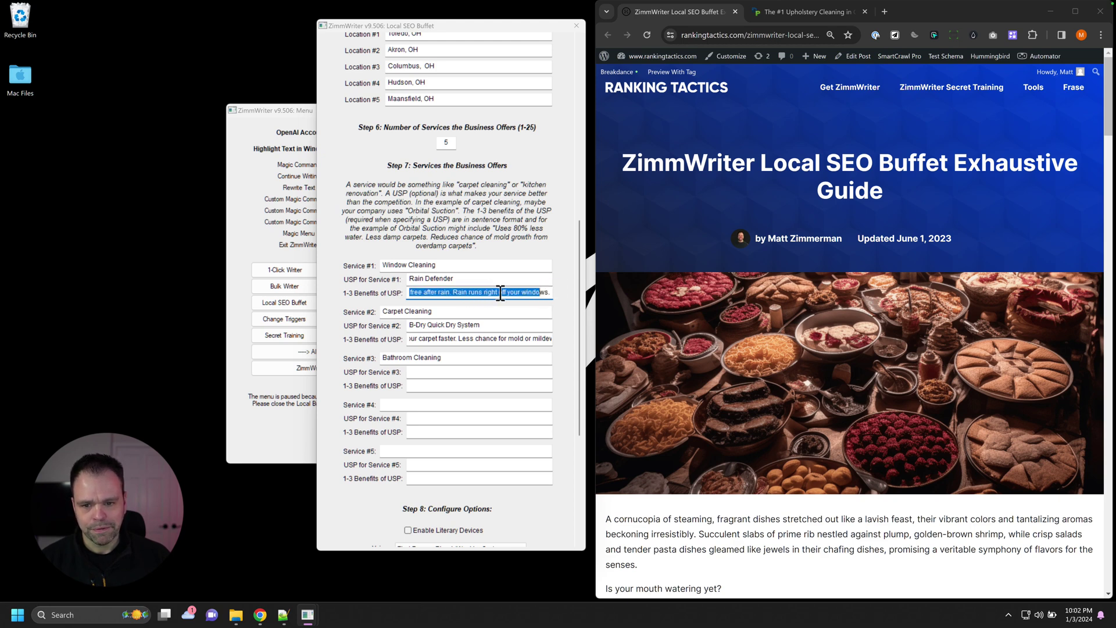
{"action": "left_click", "coordinate": [438, 339]}
{"action": "left_click_drag", "start_coordinate": [438, 339], "coordinate": [388, 337]}
{"action": "left_click", "coordinate": [444, 339]}
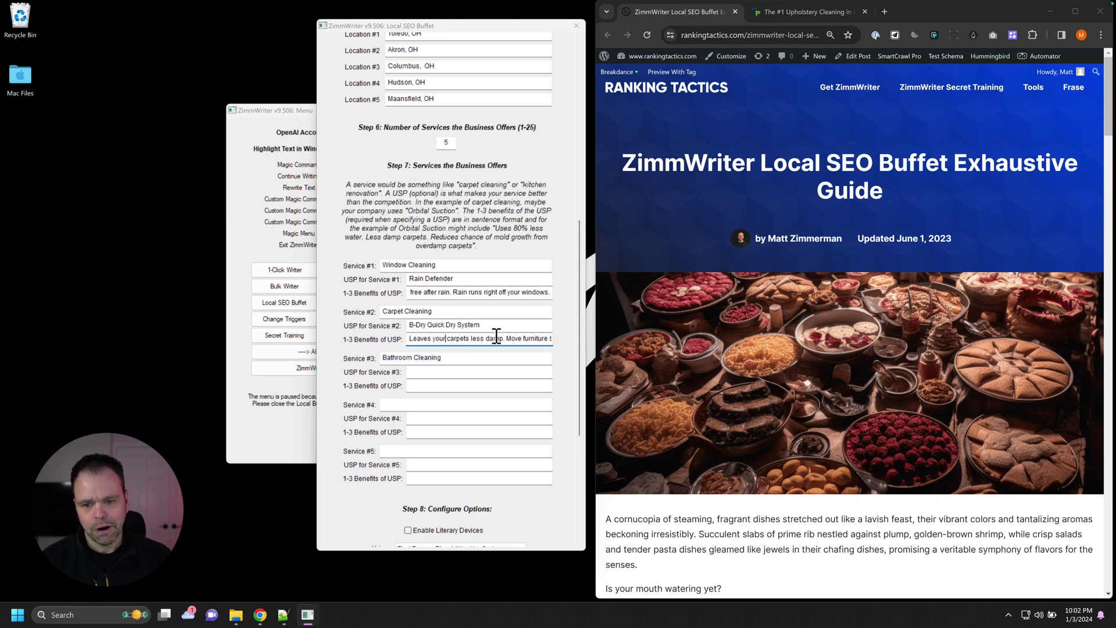
{"action": "left_click_drag", "start_coordinate": [505, 338], "coordinate": [555, 340]}
{"action": "left_click_drag", "start_coordinate": [457, 358], "coordinate": [381, 358]}
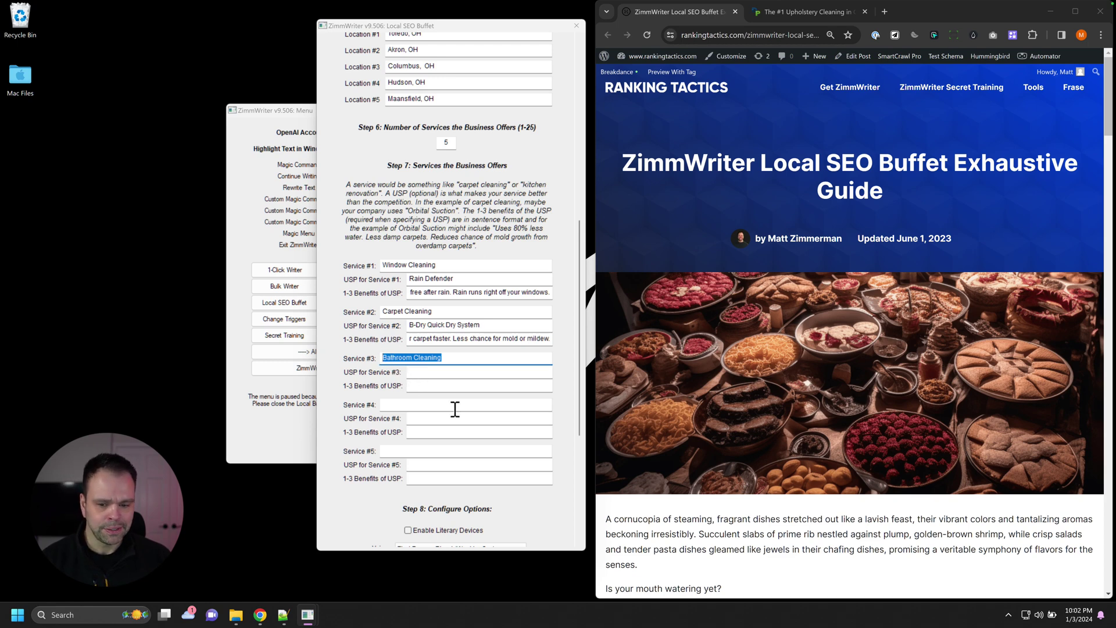
{"action": "scroll", "coordinate": [455, 409], "scroll_direction": "down", "scroll_amount": 4}
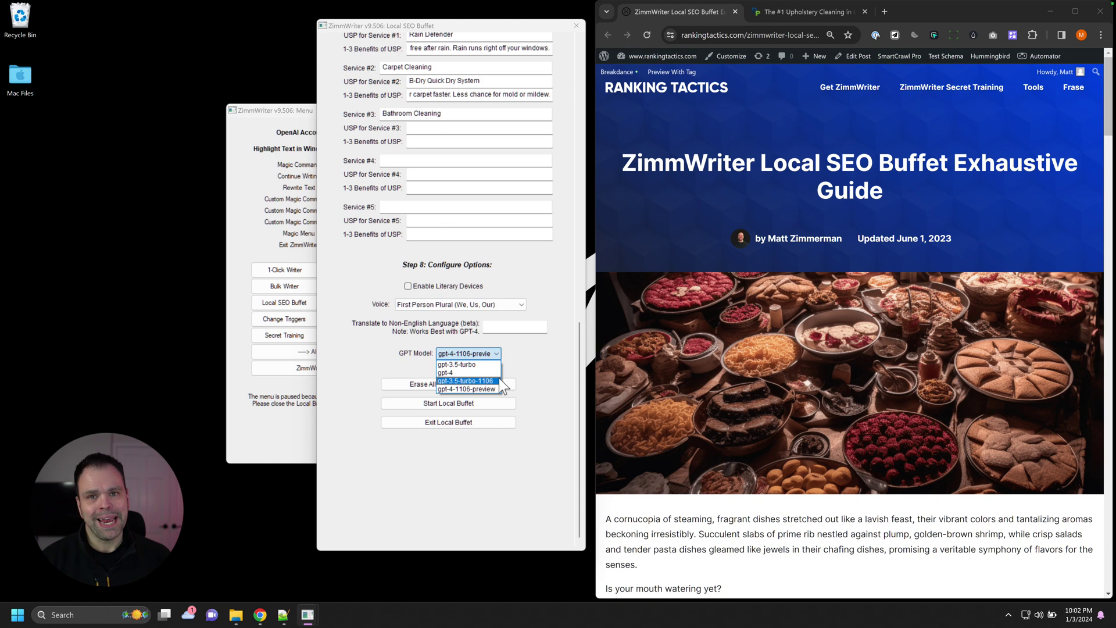
Step: Keep gpt-4-1106-preview as the GPT model and close the Local SEO Buffet window
{"action": "left_click", "coordinate": [470, 389]}
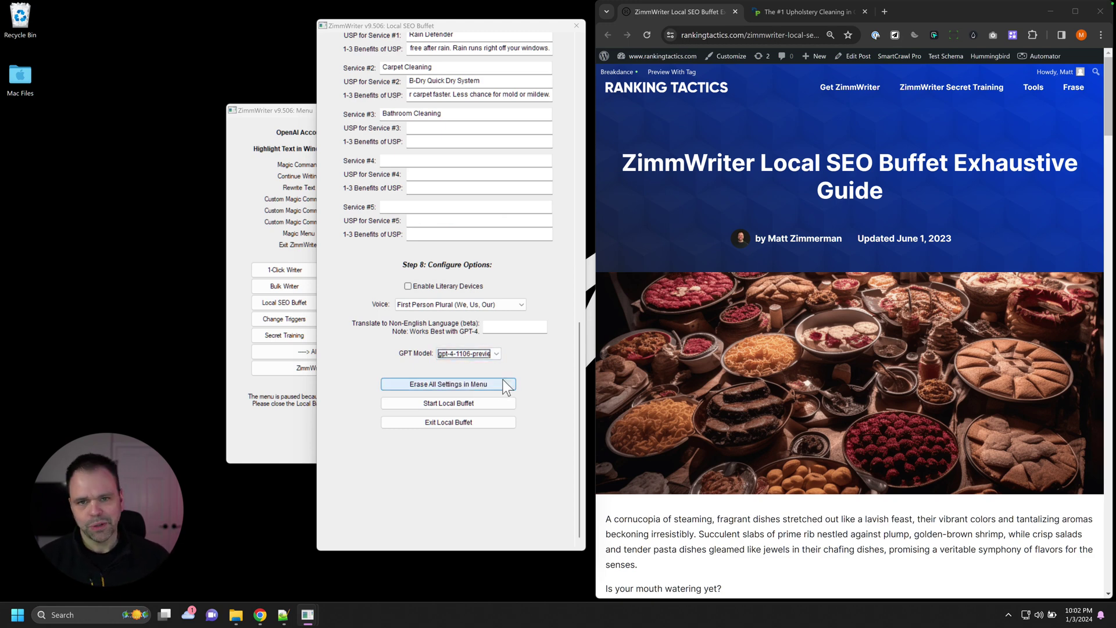
{"action": "left_click", "coordinate": [575, 26]}
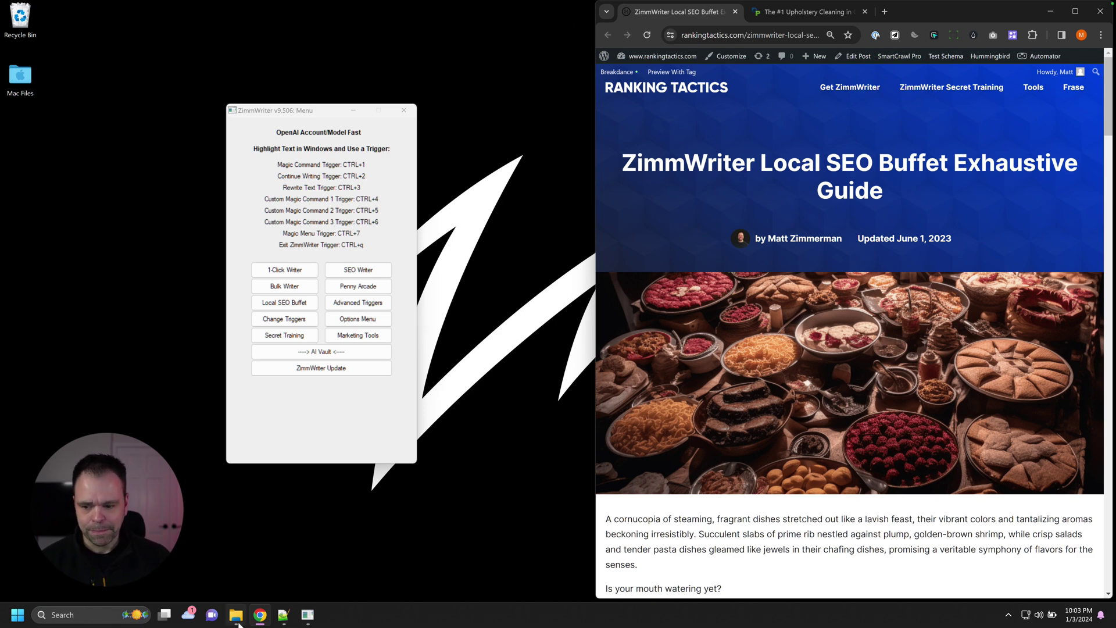
{"action": "mouse_move", "coordinate": [284, 620]}
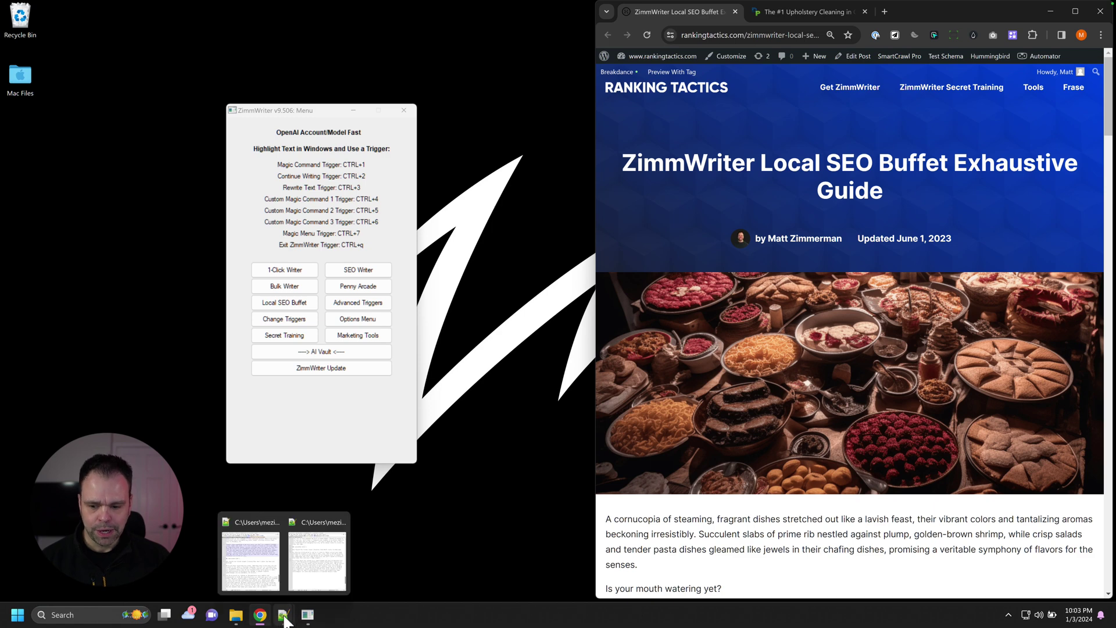
{"action": "left_click", "coordinate": [236, 614]}
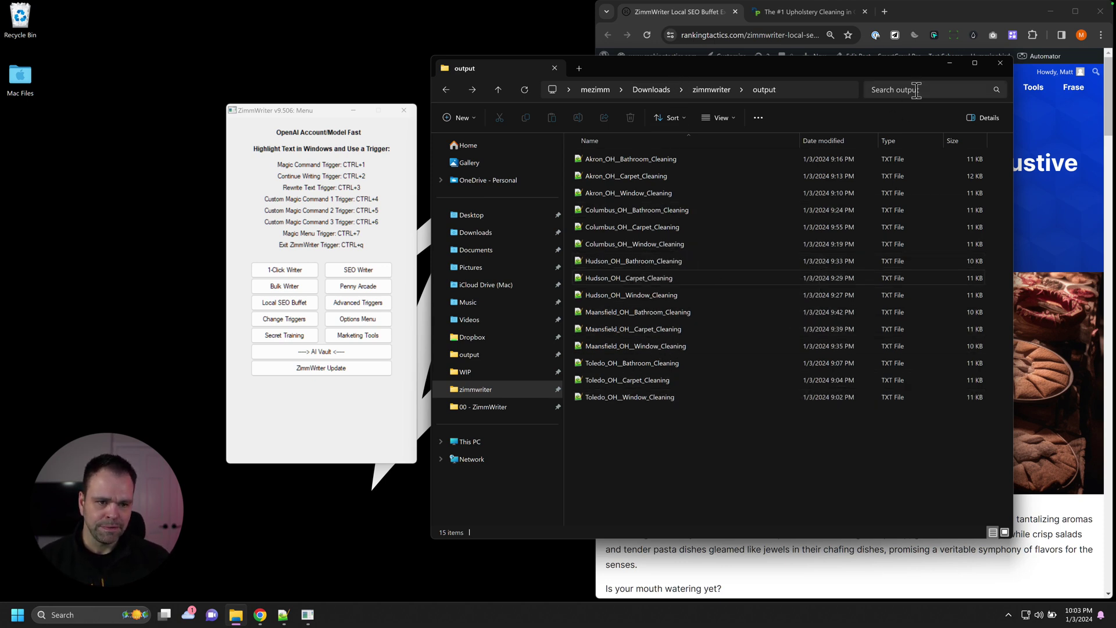
{"action": "left_click", "coordinate": [949, 63]}
{"action": "mouse_move", "coordinate": [280, 607]}
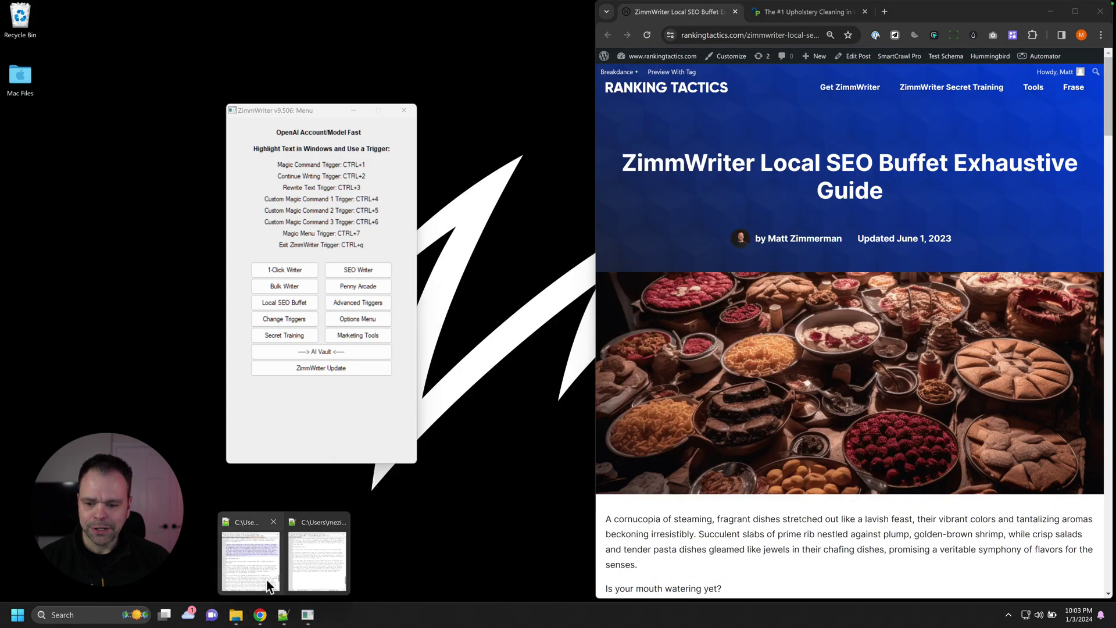
Step: Raise the Columbus and Hudson Carpet Cleaning files side by side, each scrolled to the top
{"action": "left_click", "coordinate": [266, 580]}
{"action": "left_click", "coordinate": [315, 585]}
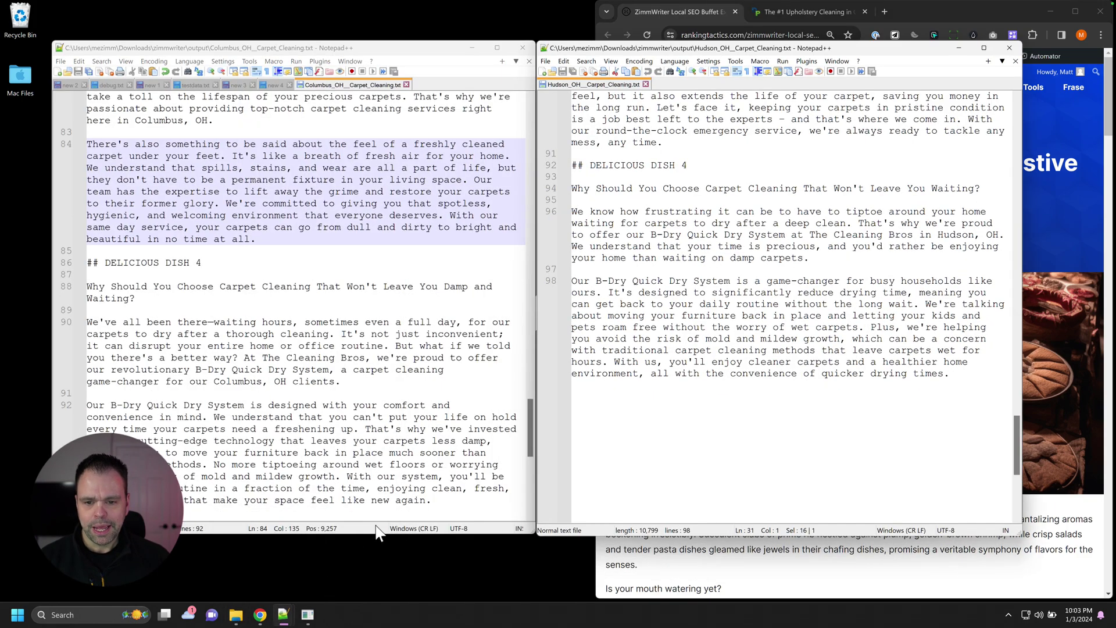
{"action": "scroll", "coordinate": [475, 416], "scroll_direction": "up", "scroll_amount": 20}
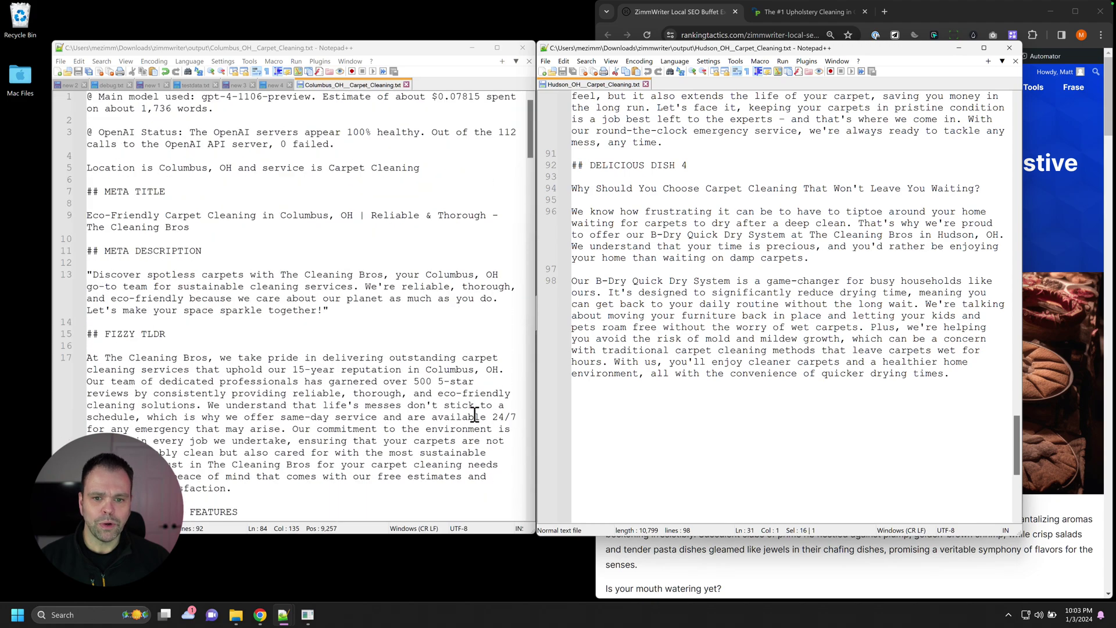
{"action": "left_click", "coordinate": [685, 328]}
{"action": "scroll", "coordinate": [688, 371], "scroll_direction": "up", "scroll_amount": 20}
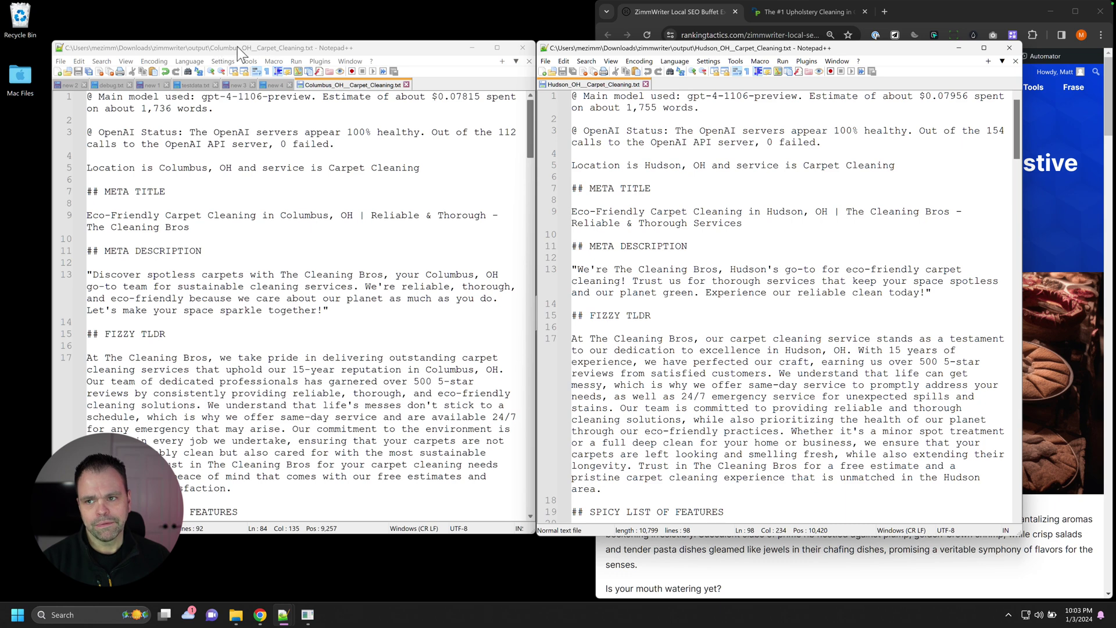
{"action": "left_click", "coordinate": [329, 167]}
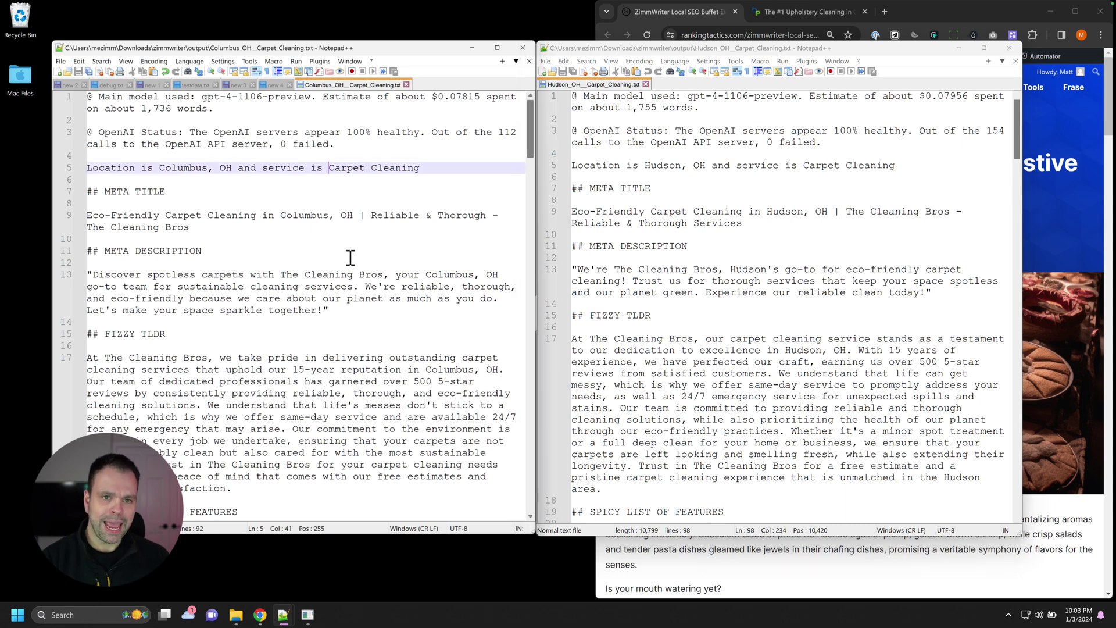
{"action": "scroll", "coordinate": [374, 305], "scroll_direction": "down", "scroll_amount": 5}
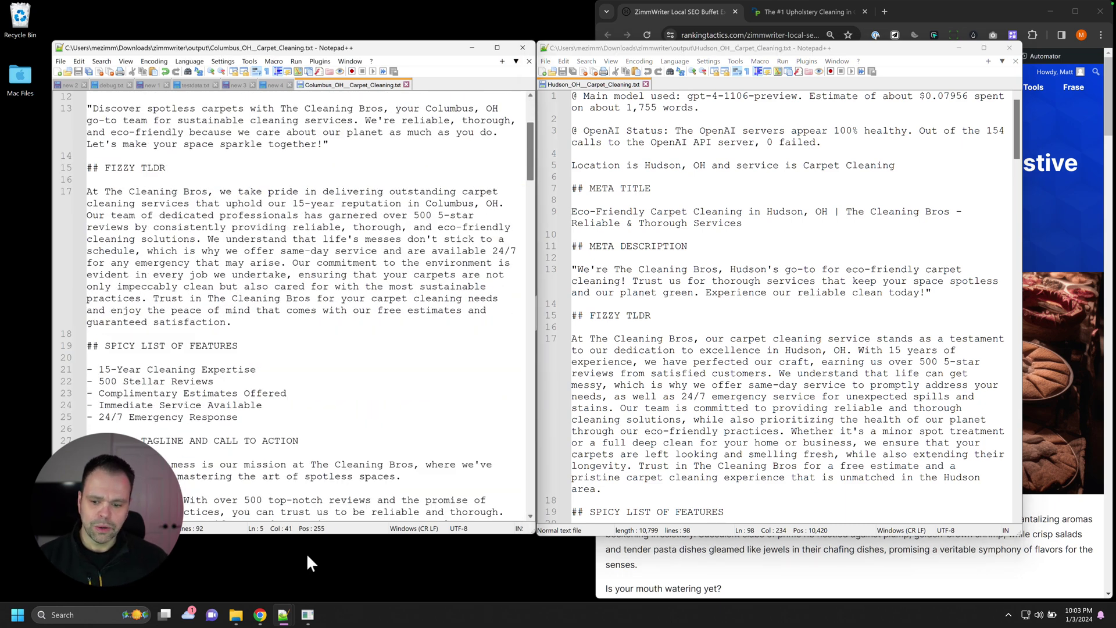
{"action": "left_click", "coordinate": [308, 615]}
{"action": "left_click", "coordinate": [285, 301]}
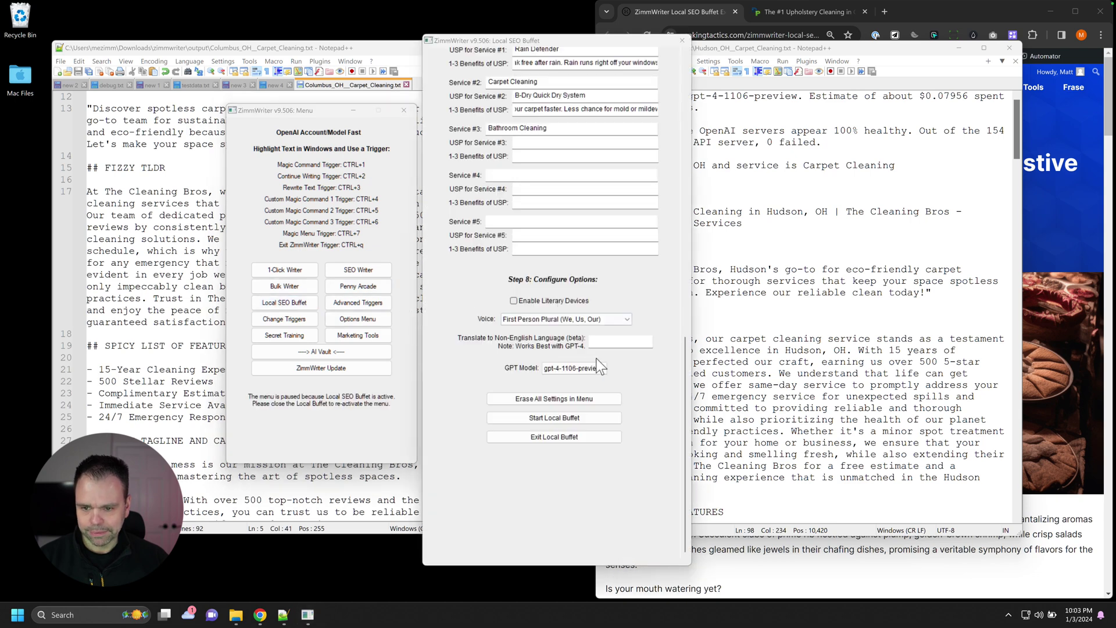
{"action": "scroll", "coordinate": [605, 327], "scroll_direction": "up", "scroll_amount": 2}
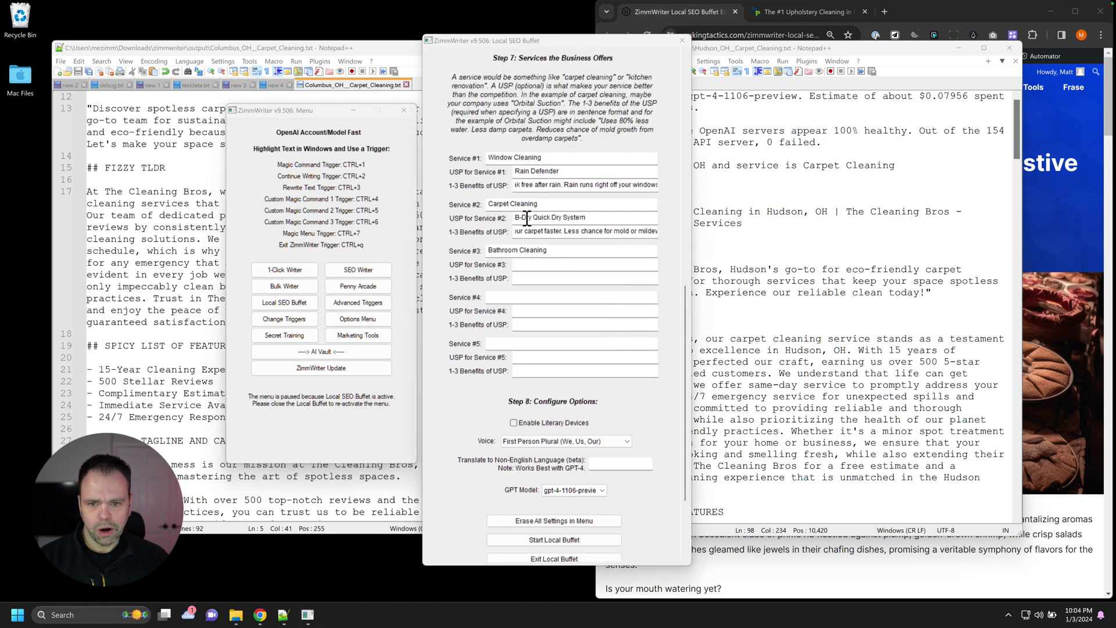
{"action": "left_click_drag", "start_coordinate": [540, 204], "coordinate": [485, 198]}
{"action": "scroll", "coordinate": [561, 270], "scroll_direction": "up", "scroll_amount": 5}
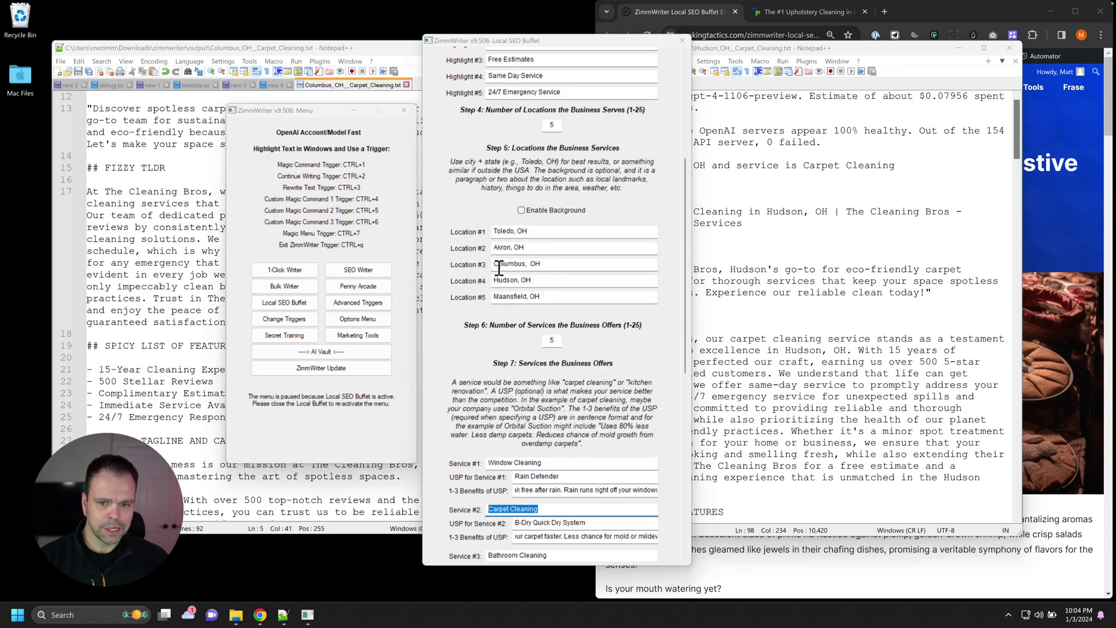
{"action": "scroll", "coordinate": [555, 273], "scroll_direction": "down", "scroll_amount": 3}
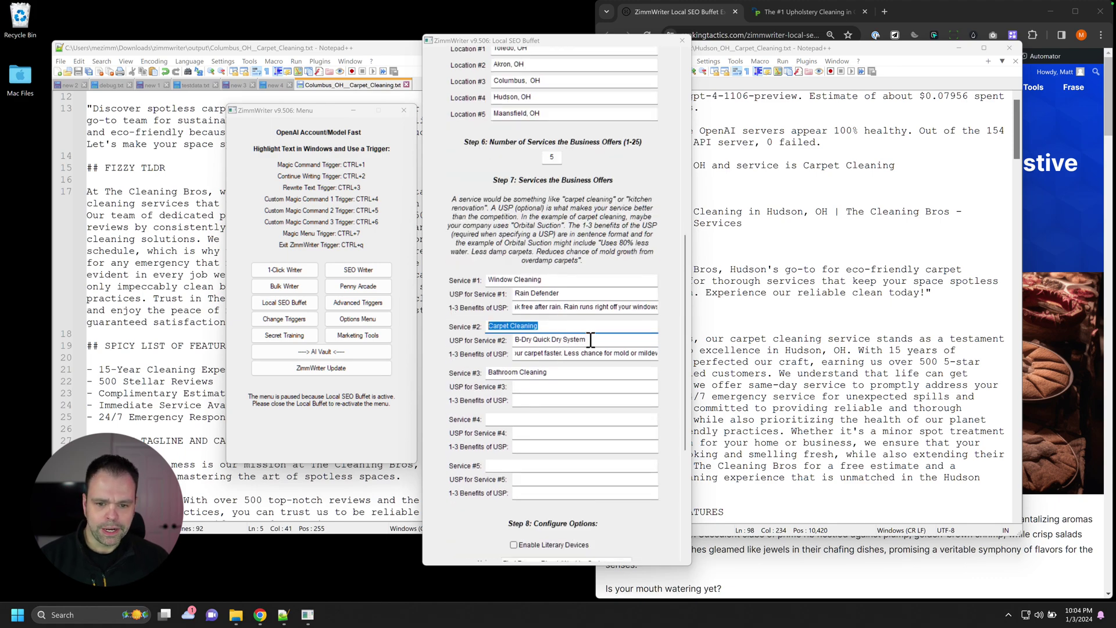
{"action": "left_click_drag", "start_coordinate": [588, 340], "coordinate": [673, 351]}
{"action": "scroll", "coordinate": [666, 358], "scroll_direction": "up", "scroll_amount": 4}
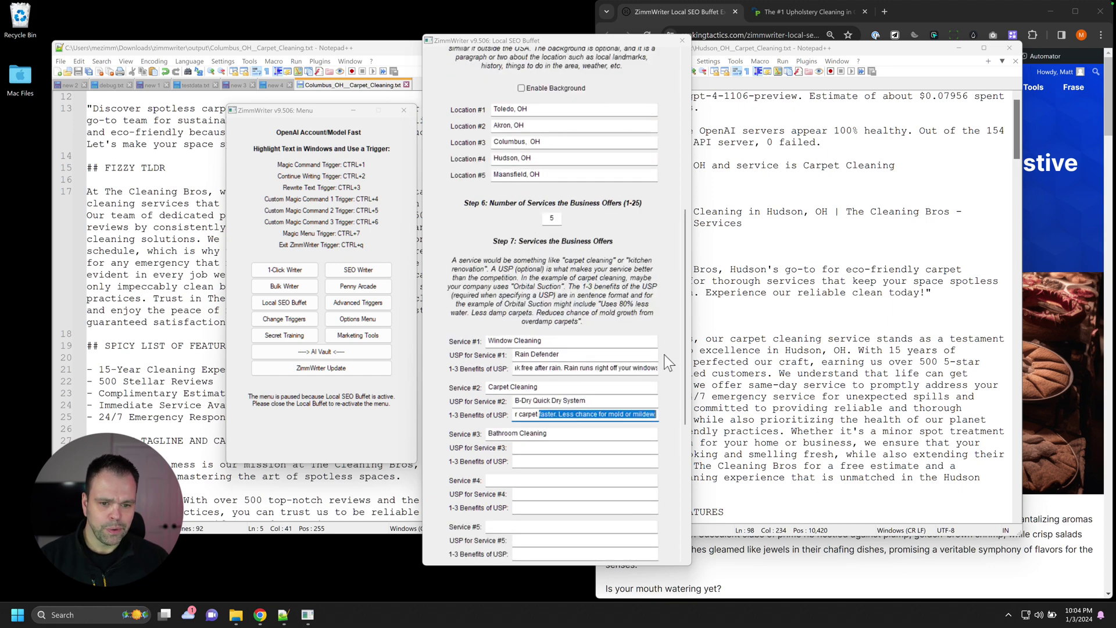
{"action": "scroll", "coordinate": [667, 365], "scroll_direction": "up", "scroll_amount": 3}
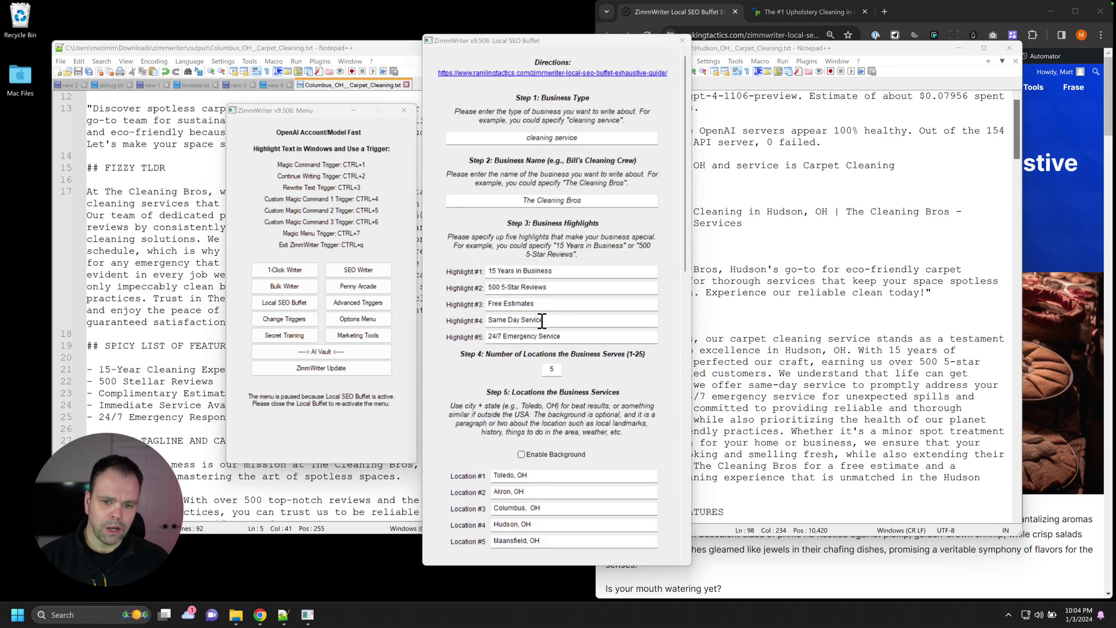
Step: Close the Local SEO Buffet window and select the Columbus and Hudson meta titles
{"action": "left_click", "coordinate": [682, 40]}
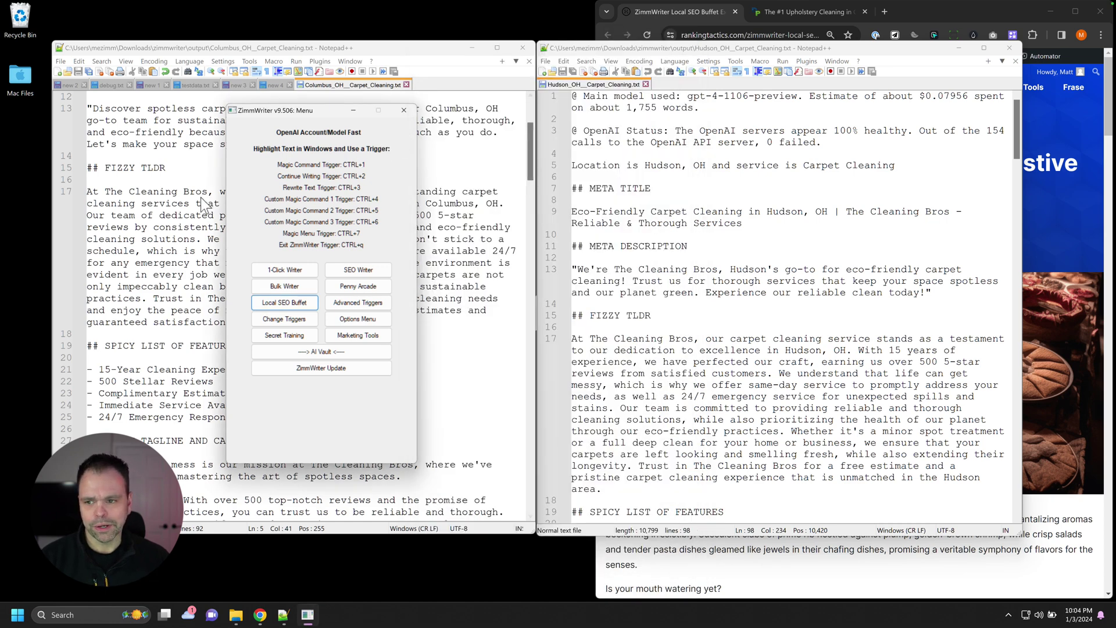
{"action": "left_click", "coordinate": [198, 195]}
{"action": "left_click", "coordinate": [685, 224]}
{"action": "scroll", "coordinate": [339, 301], "scroll_direction": "up", "scroll_amount": 5}
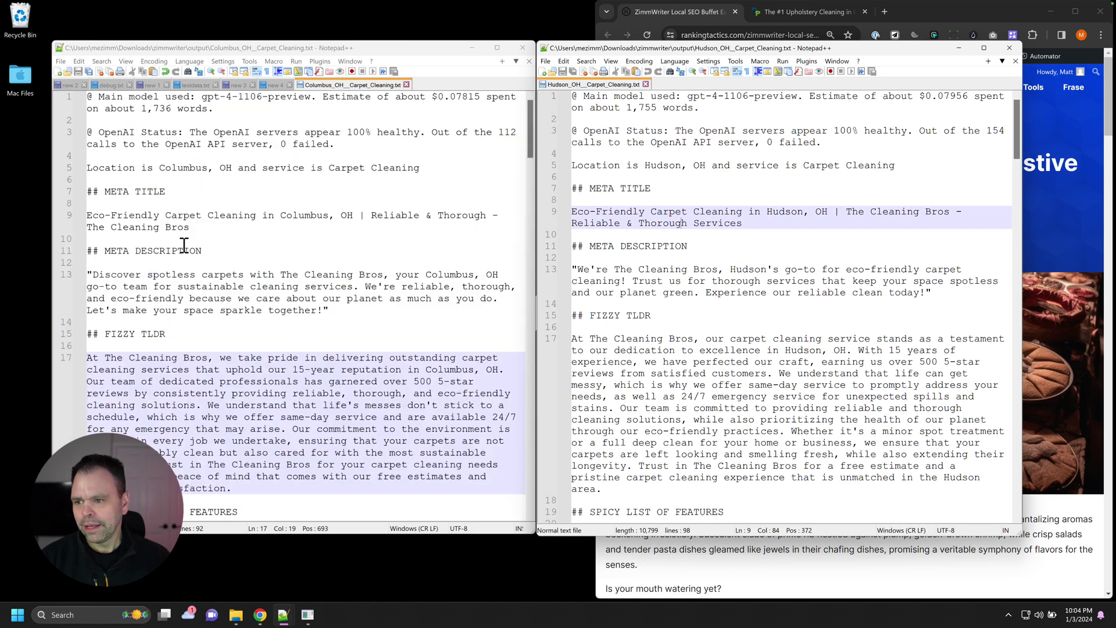
{"action": "left_click_drag", "start_coordinate": [205, 231], "coordinate": [87, 211]}
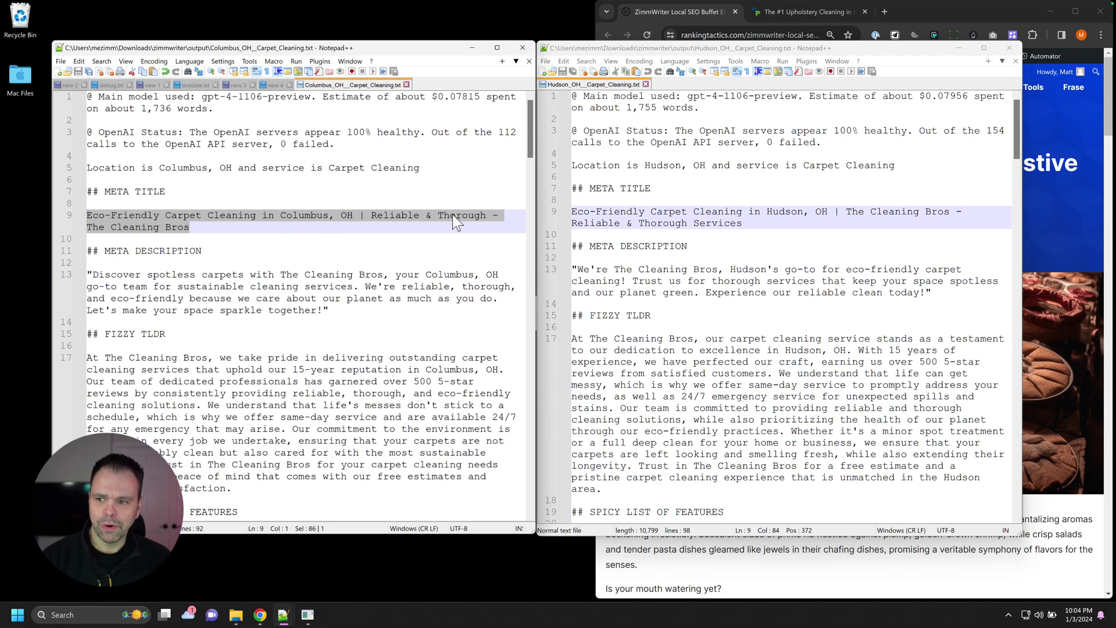
{"action": "left_click", "coordinate": [618, 212]}
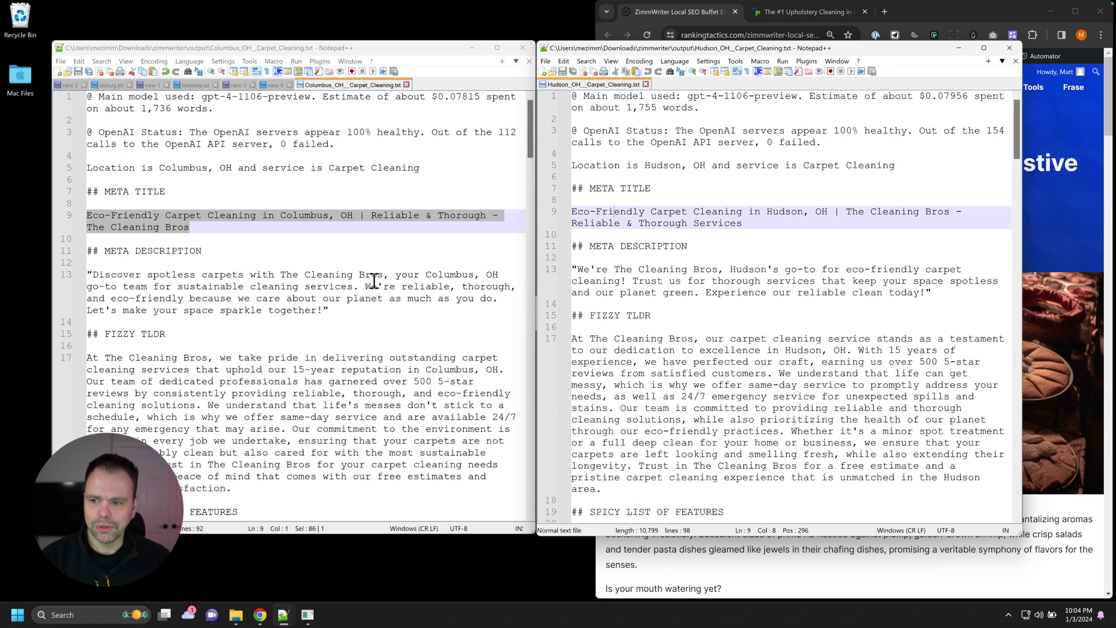
Step: Focus the Columbus meta description and scroll to compare both meta descriptions
{"action": "left_click", "coordinate": [356, 287]}
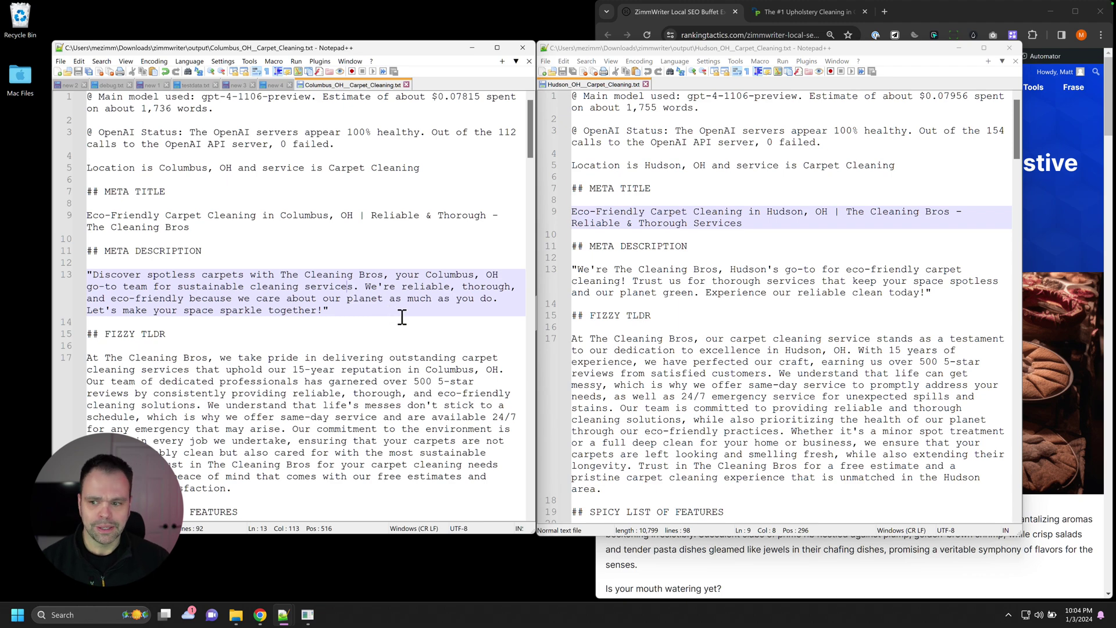
{"action": "scroll", "coordinate": [403, 326], "scroll_direction": "down", "scroll_amount": 5}
{"action": "scroll", "coordinate": [681, 361], "scroll_direction": "down", "scroll_amount": 5}
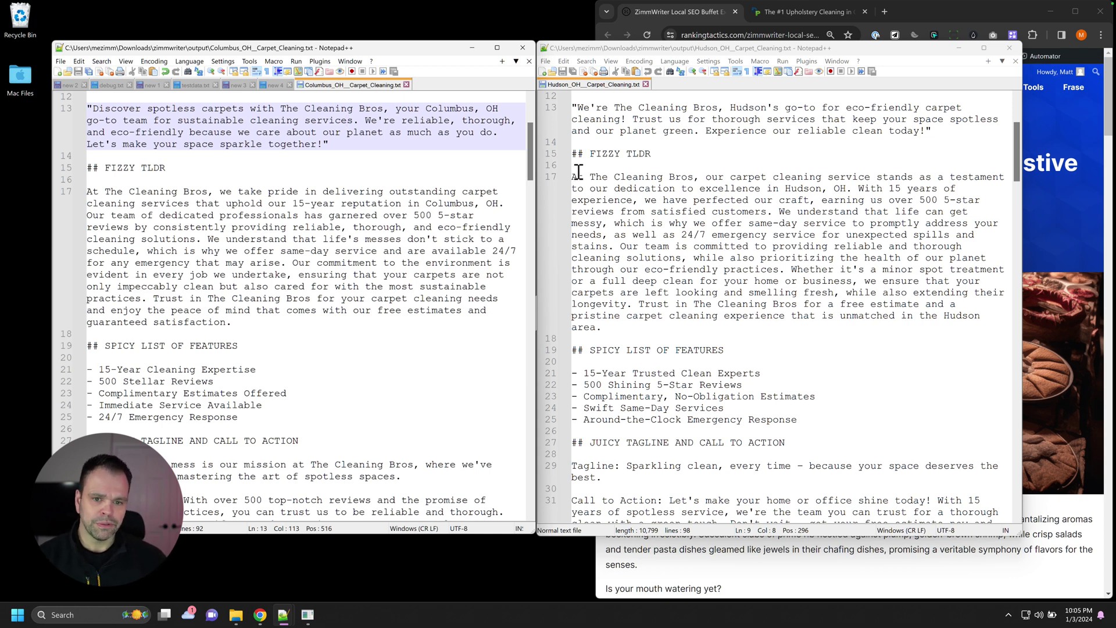
Step: Highlight paired features, e.g. 24/7 Emergency Response versus Around-the-Clock Emergency Response
{"action": "scroll", "coordinate": [671, 303], "scroll_direction": "down", "scroll_amount": 2}
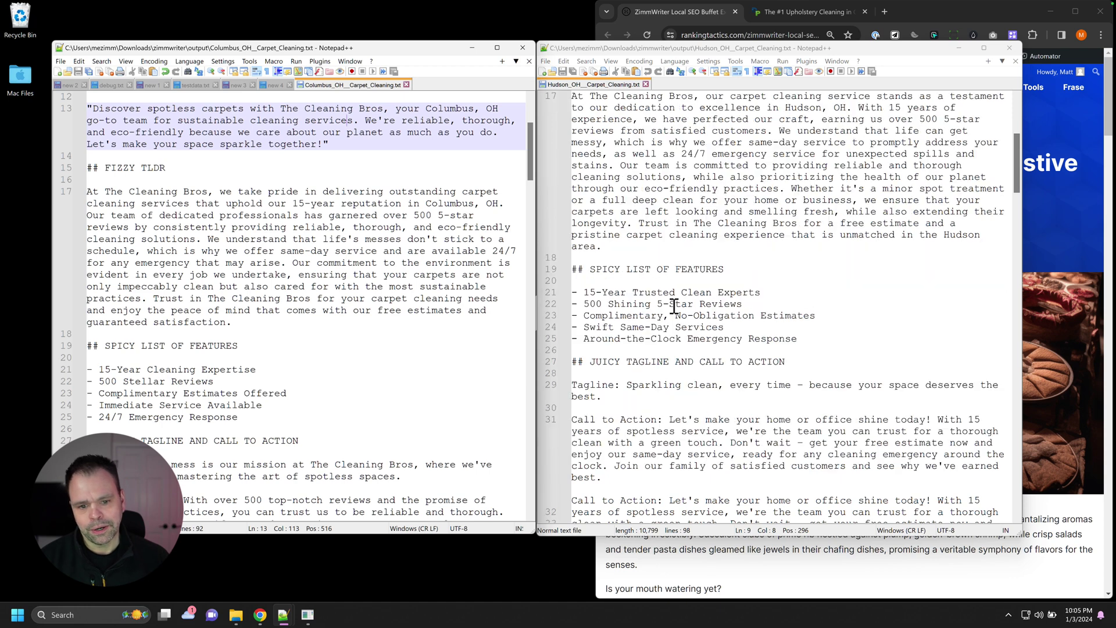
{"action": "scroll", "coordinate": [416, 357], "scroll_direction": "down", "scroll_amount": 2}
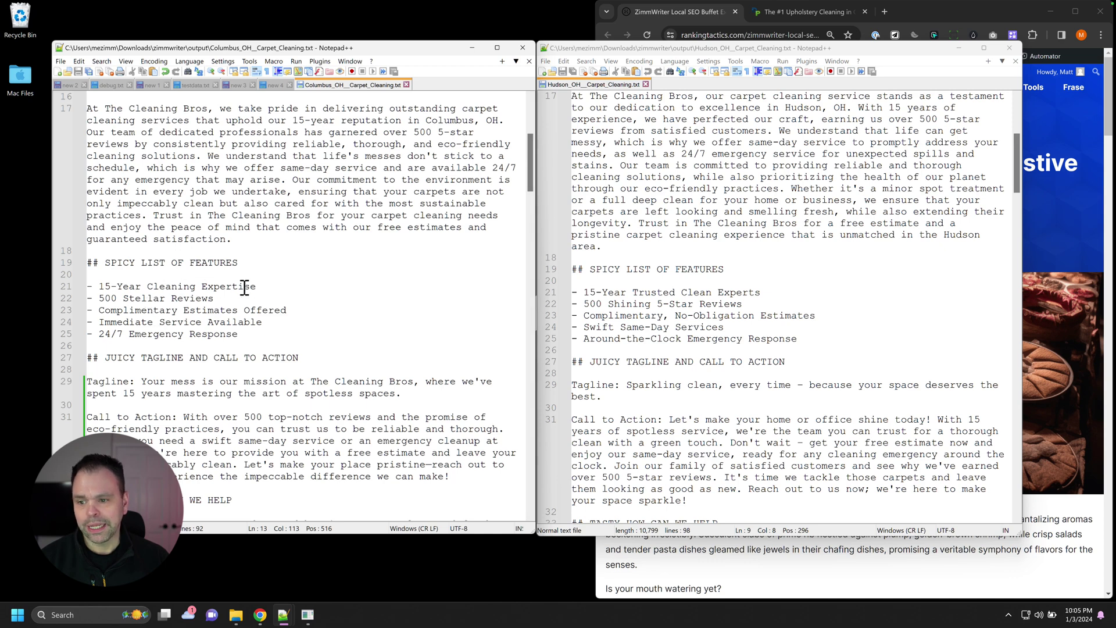
{"action": "left_click_drag", "start_coordinate": [264, 286], "coordinate": [86, 286]}
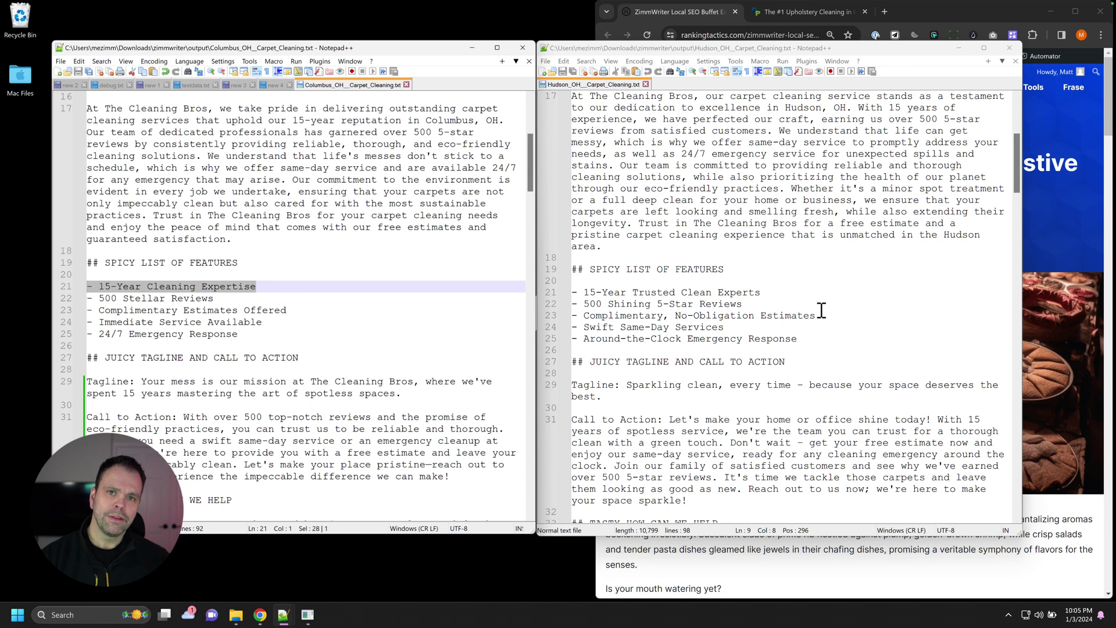
{"action": "left_click_drag", "start_coordinate": [729, 327], "coordinate": [571, 323]}
{"action": "left_click_drag", "start_coordinate": [265, 322], "coordinate": [90, 322]}
{"action": "left_click_drag", "start_coordinate": [242, 335], "coordinate": [81, 334]}
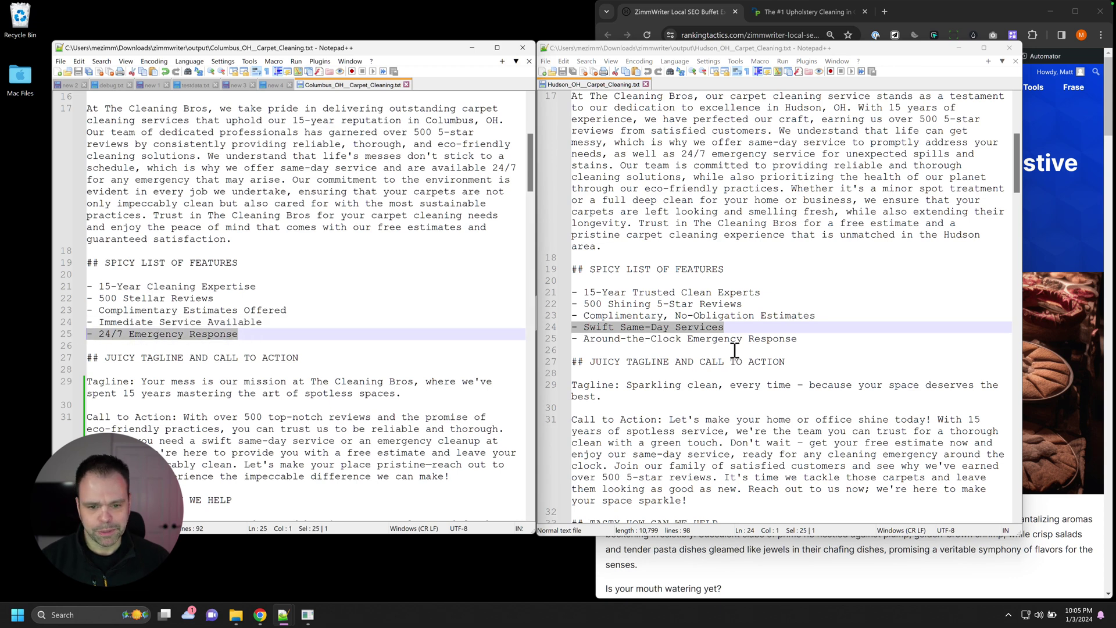
{"action": "left_click_drag", "start_coordinate": [796, 338], "coordinate": [558, 337]}
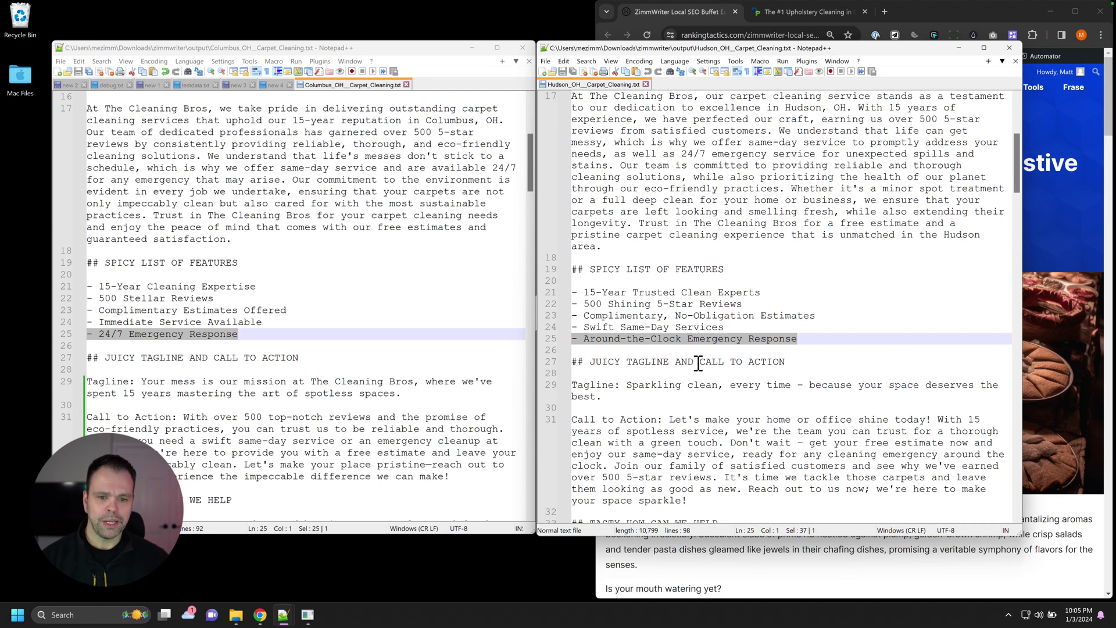
{"action": "scroll", "coordinate": [698, 363], "scroll_direction": "down", "scroll_amount": 5}
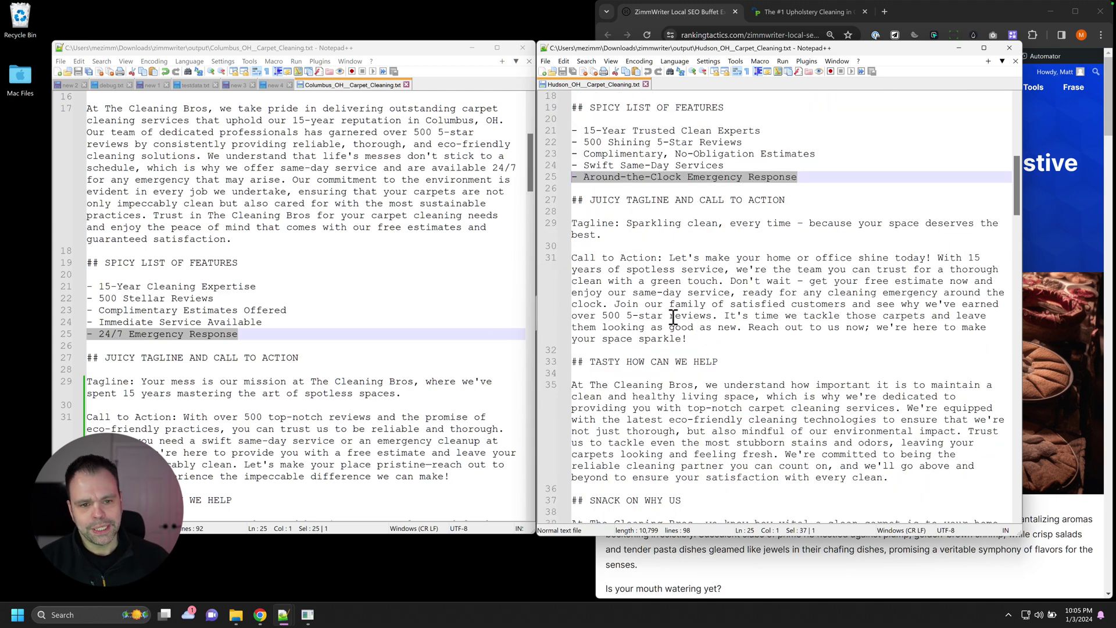
Step: Select the Hudson and Columbus taglines to compare them
{"action": "scroll", "coordinate": [300, 332], "scroll_direction": "down", "scroll_amount": 5}
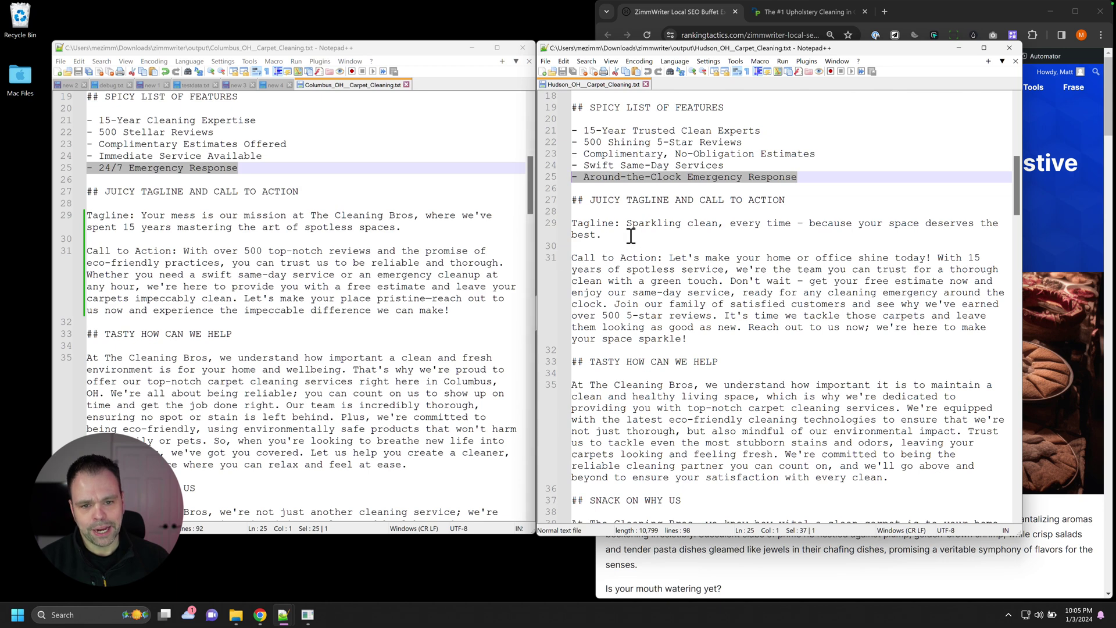
{"action": "left_click_drag", "start_coordinate": [630, 235], "coordinate": [629, 221]}
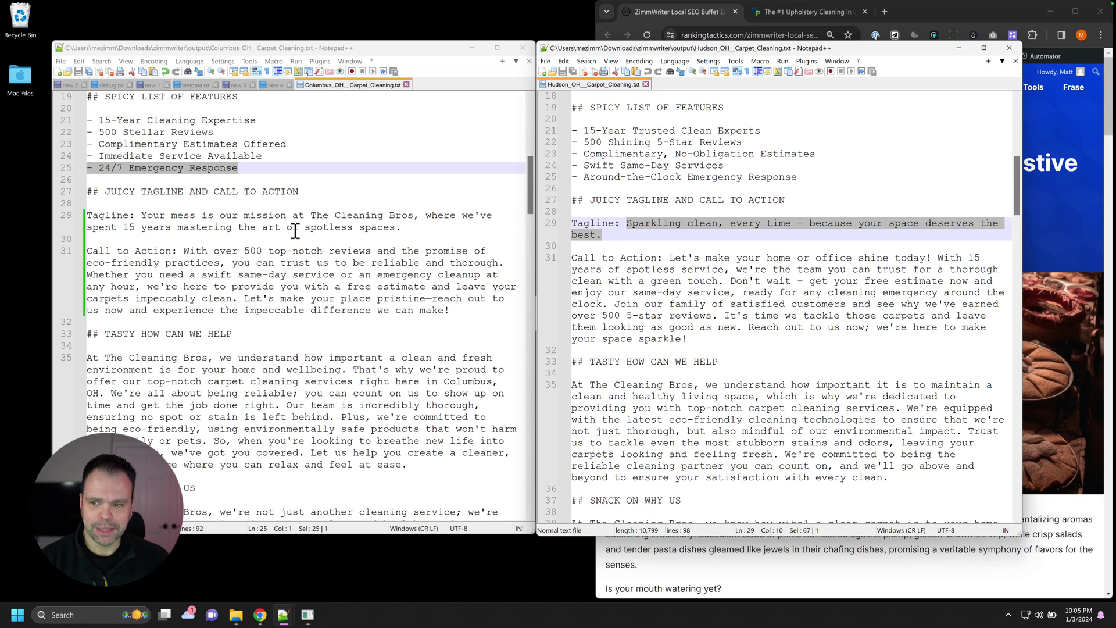
{"action": "left_click_drag", "start_coordinate": [166, 216], "coordinate": [404, 227]}
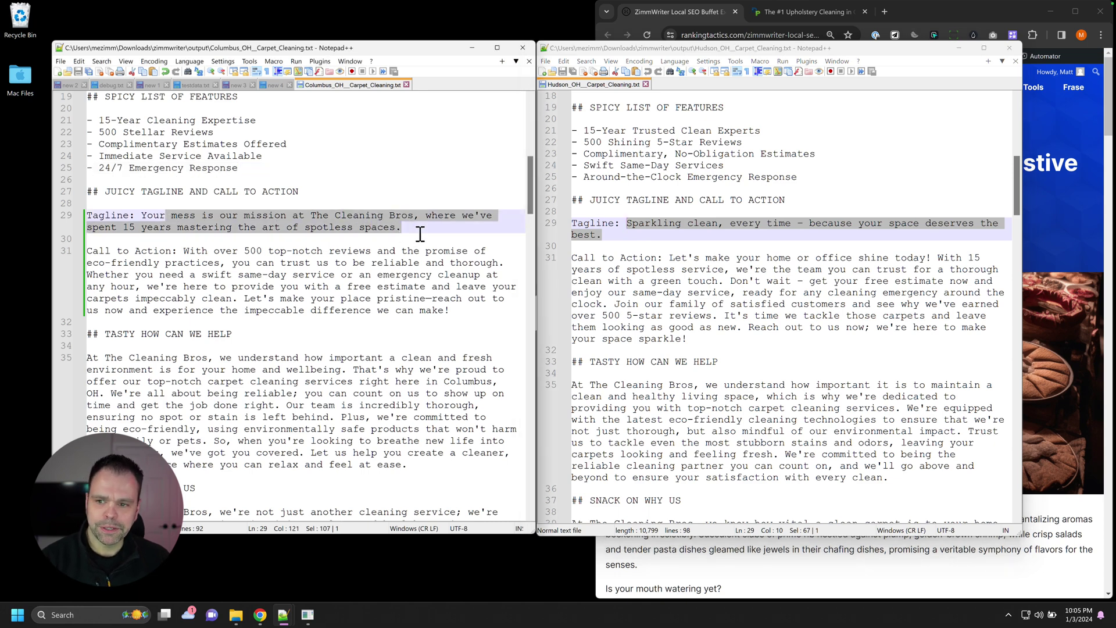
Step: Scroll to the FAQs and highlight Hudson's first two questions and the carpet drying-time answer
{"action": "scroll", "coordinate": [428, 245], "scroll_direction": "down", "scroll_amount": 5}
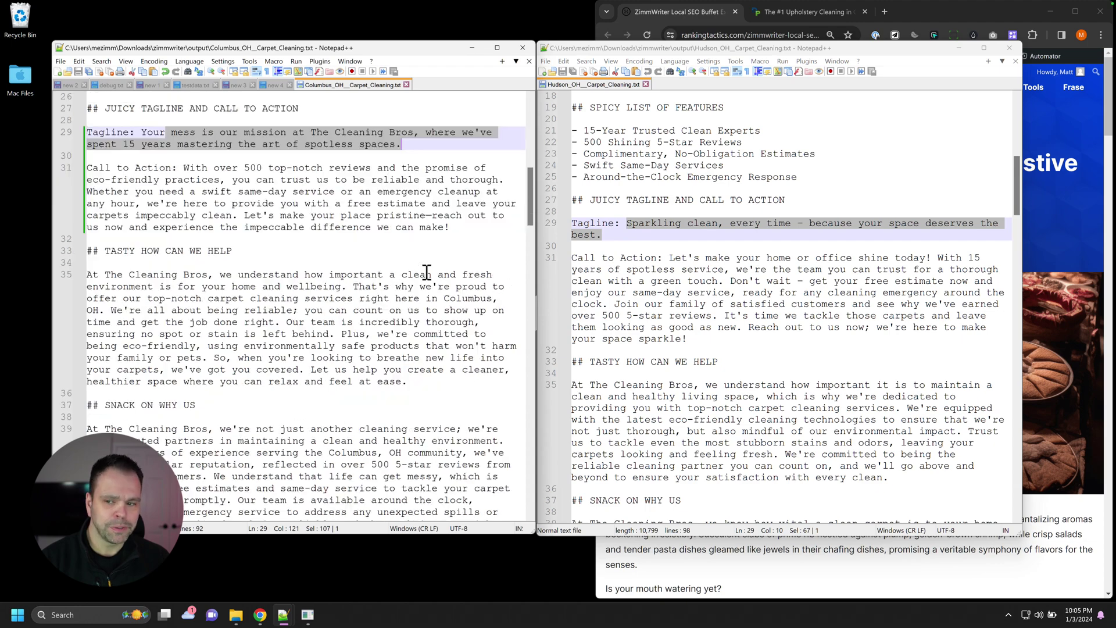
{"action": "scroll", "coordinate": [694, 302], "scroll_direction": "down", "scroll_amount": 9}
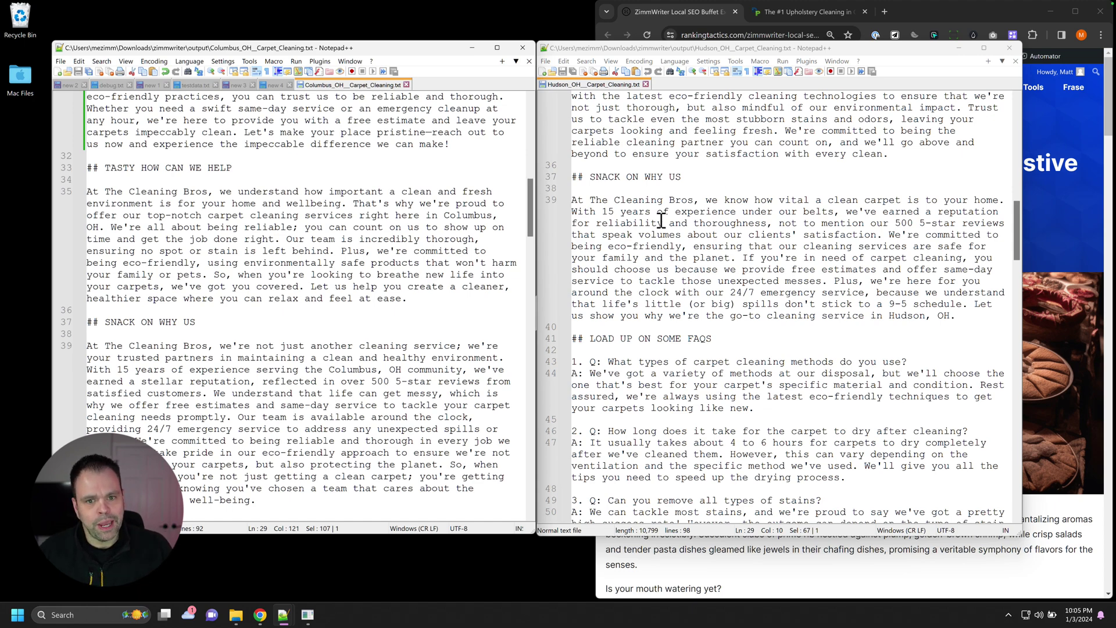
{"action": "scroll", "coordinate": [429, 308], "scroll_direction": "down", "scroll_amount": 9}
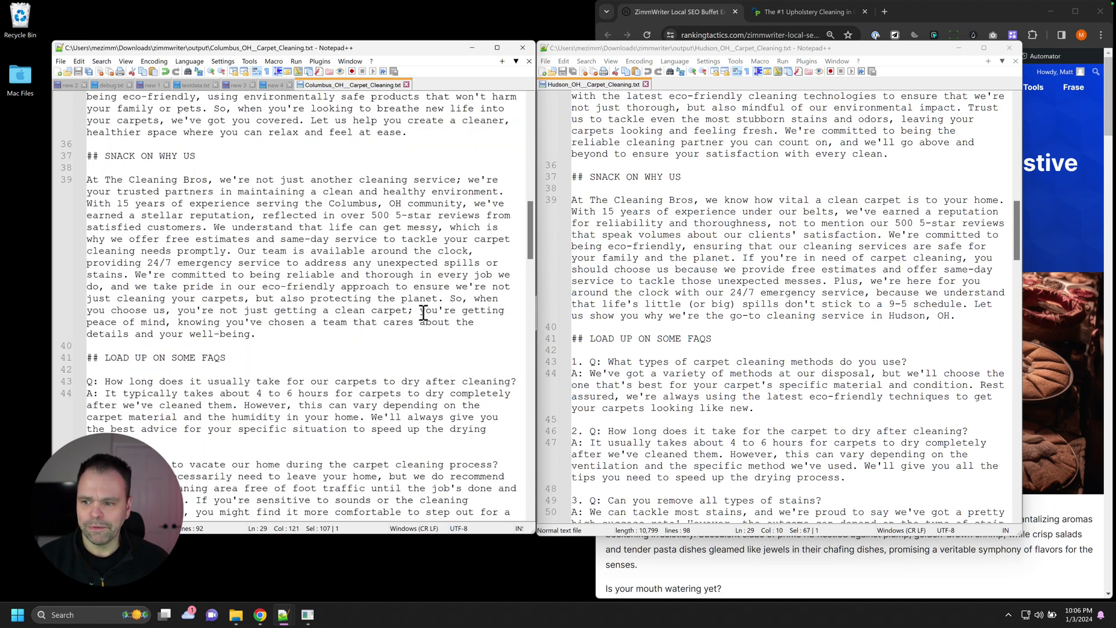
{"action": "scroll", "coordinate": [610, 330], "scroll_direction": "down", "scroll_amount": 5}
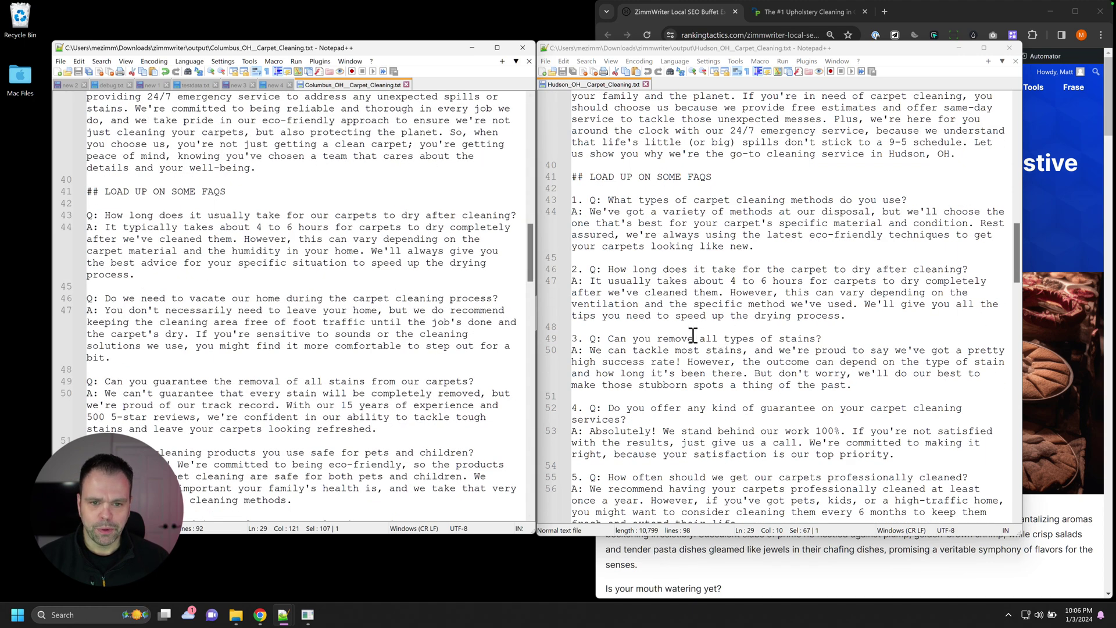
{"action": "left_click_drag", "start_coordinate": [622, 200], "coordinate": [914, 195]}
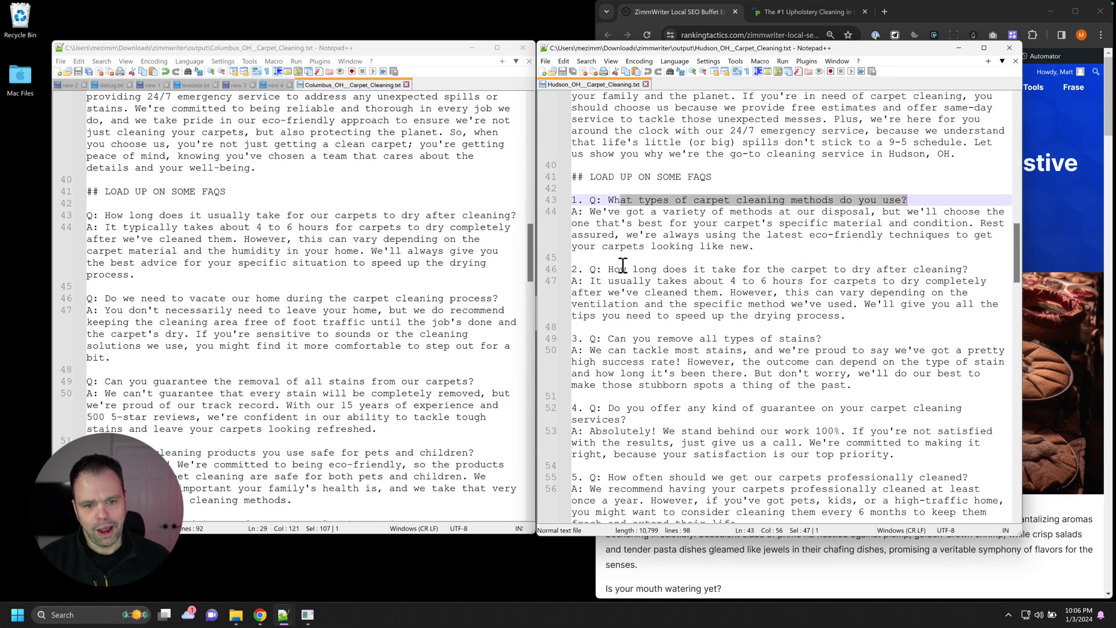
{"action": "left_click_drag", "start_coordinate": [621, 269], "coordinate": [984, 268]}
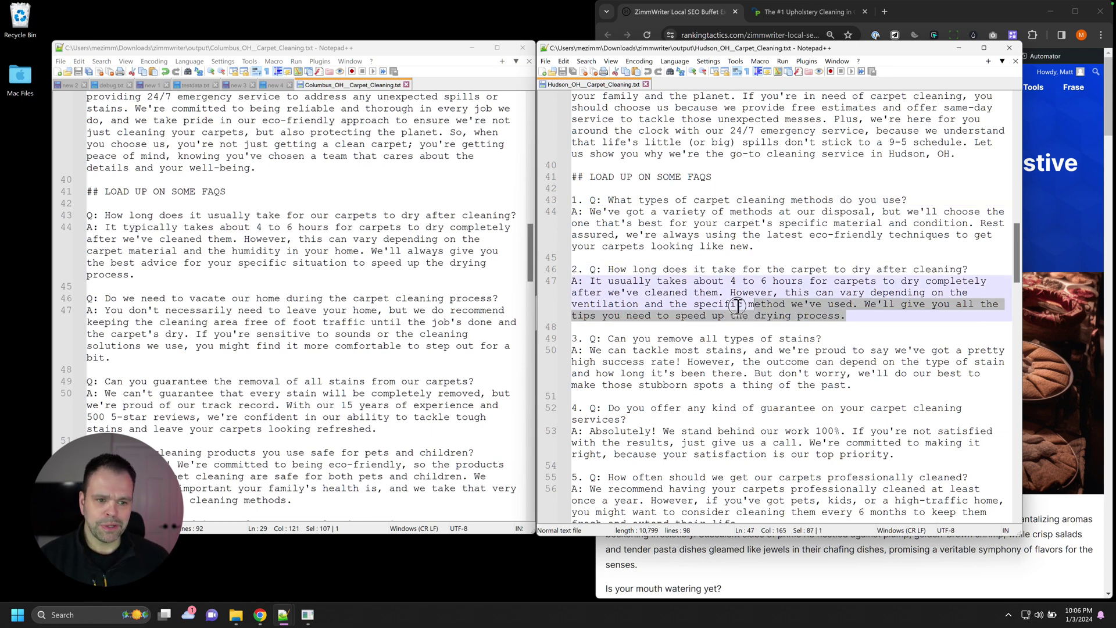
{"action": "left_click_drag", "start_coordinate": [736, 304], "coordinate": [593, 281]}
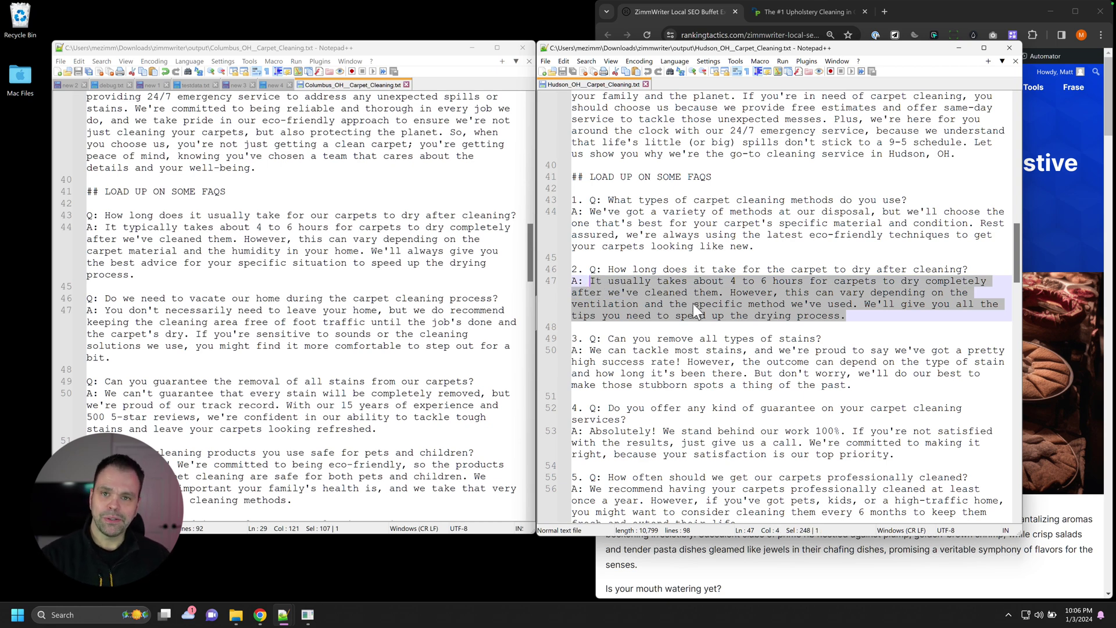
Step: Scroll through Delicious Dish 1–4, ending on Columbus' B-Dry Quick Dry System section
{"action": "scroll", "coordinate": [368, 375], "scroll_direction": "down", "scroll_amount": 2}
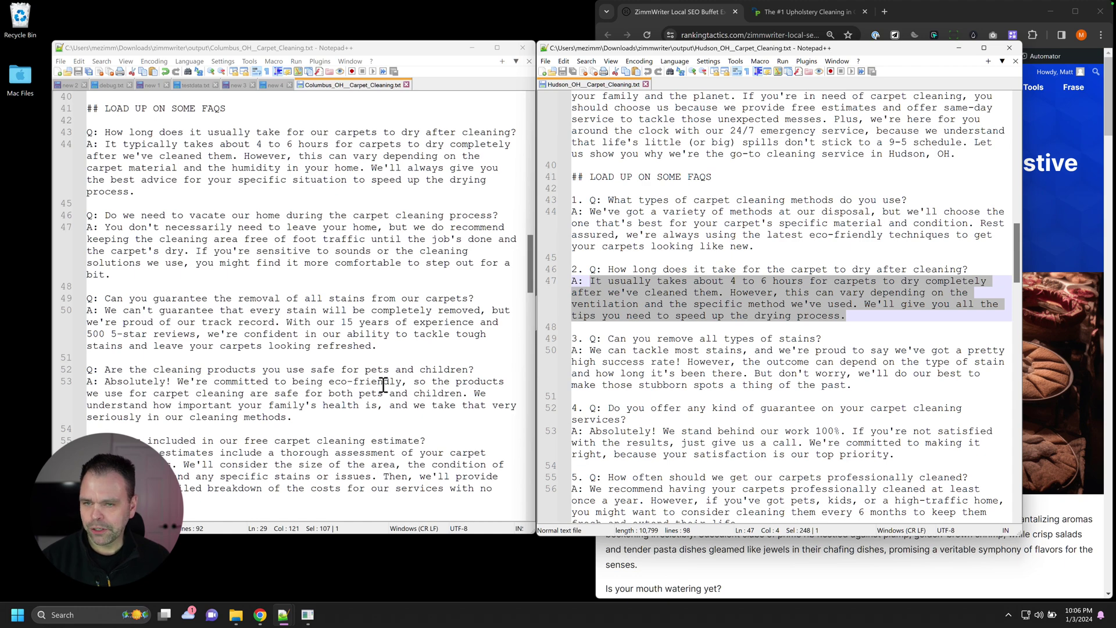
{"action": "scroll", "coordinate": [384, 385], "scroll_direction": "down", "scroll_amount": 10}
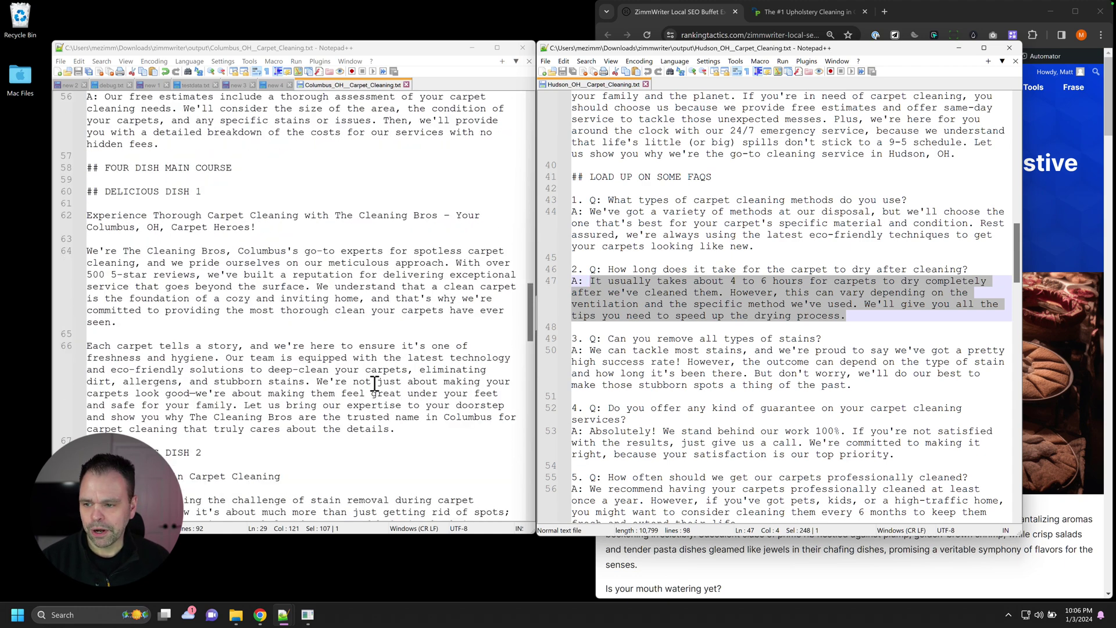
{"action": "scroll", "coordinate": [773, 387], "scroll_direction": "down", "scroll_amount": 2}
{"action": "scroll", "coordinate": [772, 387], "scroll_direction": "down", "scroll_amount": 15}
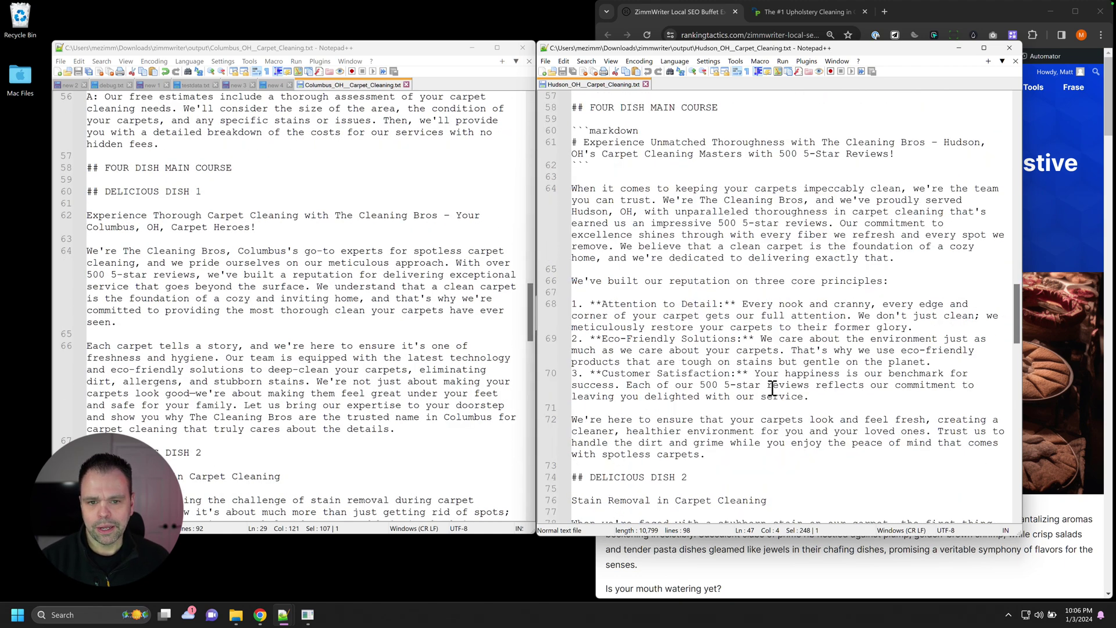
{"action": "scroll", "coordinate": [771, 388], "scroll_direction": "down", "scroll_amount": 6}
{"action": "scroll", "coordinate": [361, 324], "scroll_direction": "down", "scroll_amount": 7}
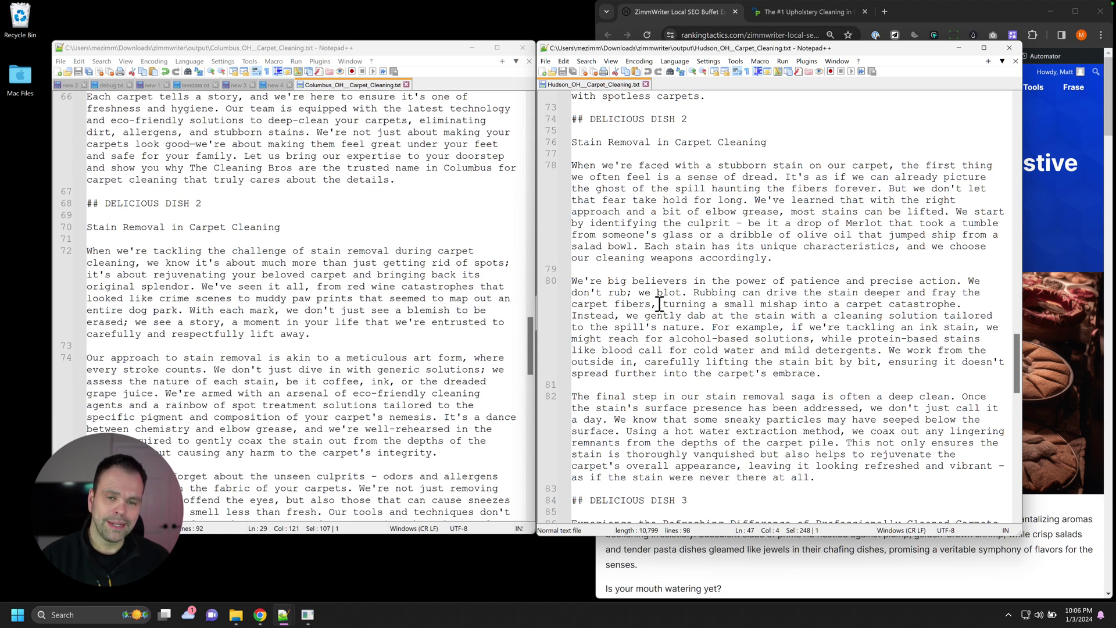
{"action": "scroll", "coordinate": [282, 396], "scroll_direction": "down", "scroll_amount": 7}
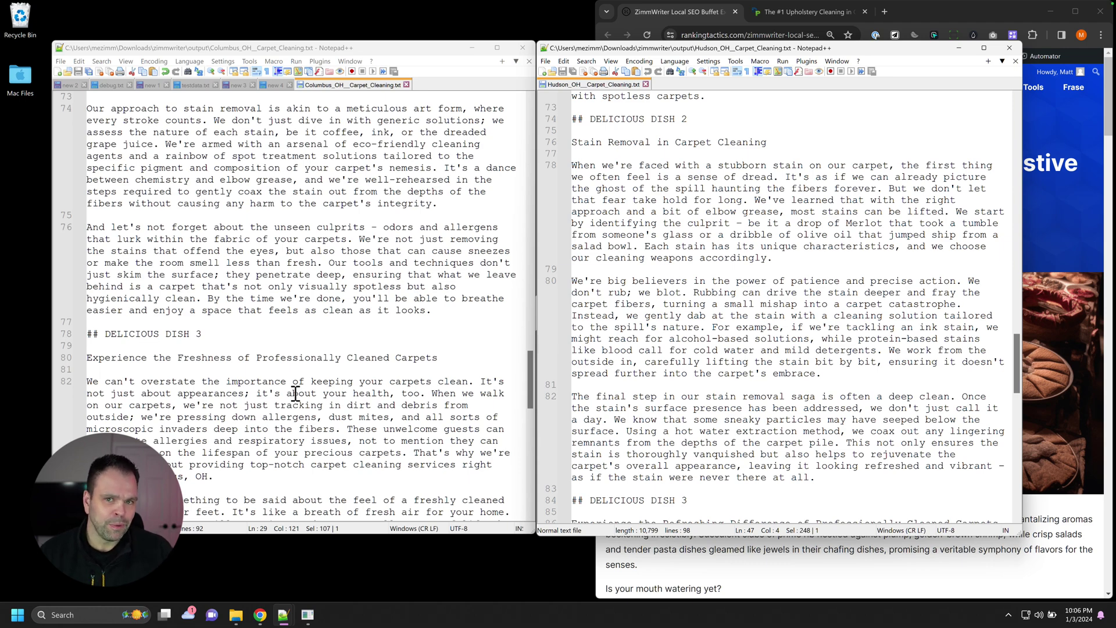
{"action": "scroll", "coordinate": [259, 388], "scroll_direction": "down", "scroll_amount": 9}
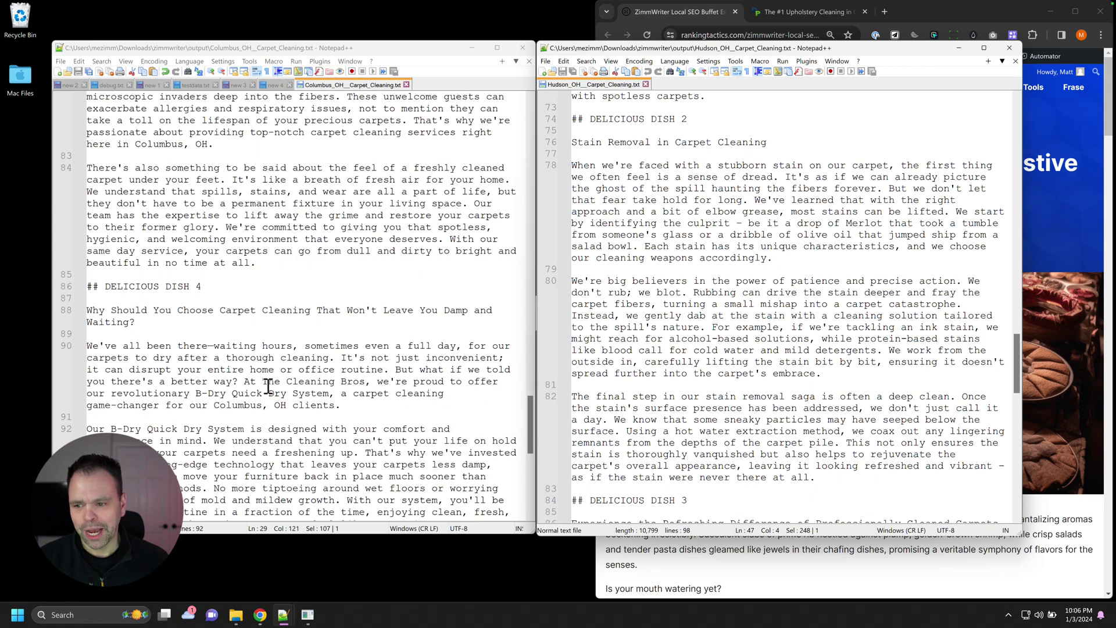
Step: Scroll the Columbus and Hudson carpet cleaning files down to their closing Delicious Dish 4 sections
{"action": "scroll", "coordinate": [270, 383], "scroll_direction": "down", "scroll_amount": 5}
{"action": "scroll", "coordinate": [687, 356], "scroll_direction": "down", "scroll_amount": 15}
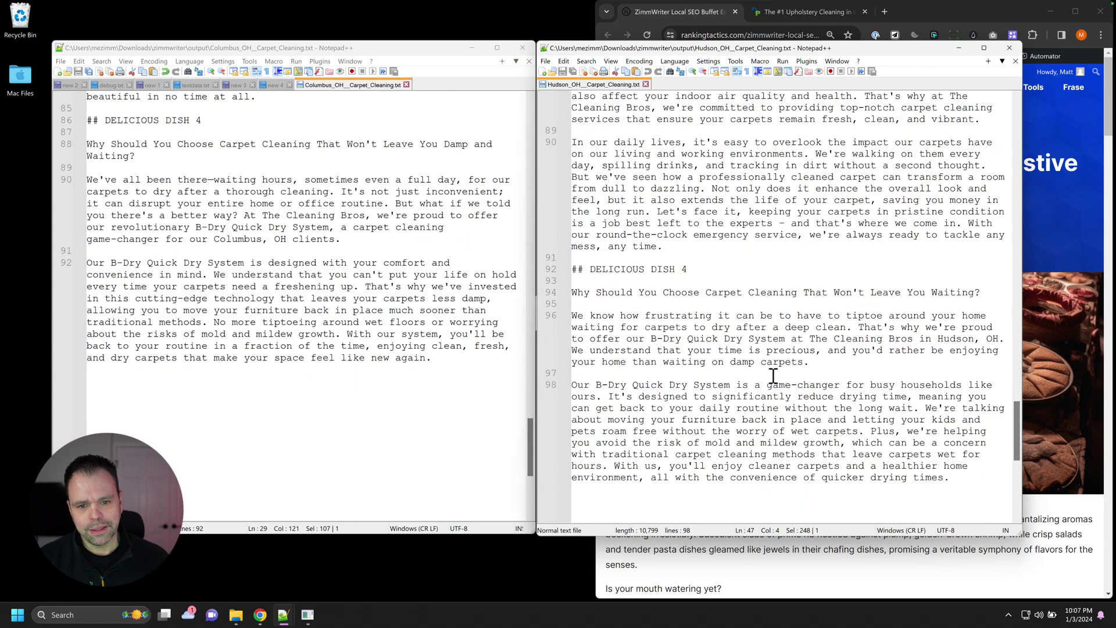
{"action": "left_click_drag", "start_coordinate": [688, 269], "coordinate": [573, 269]}
{"action": "scroll", "coordinate": [670, 340], "scroll_direction": "down", "scroll_amount": 5}
{"action": "scroll", "coordinate": [680, 354], "scroll_direction": "up", "scroll_amount": 2}
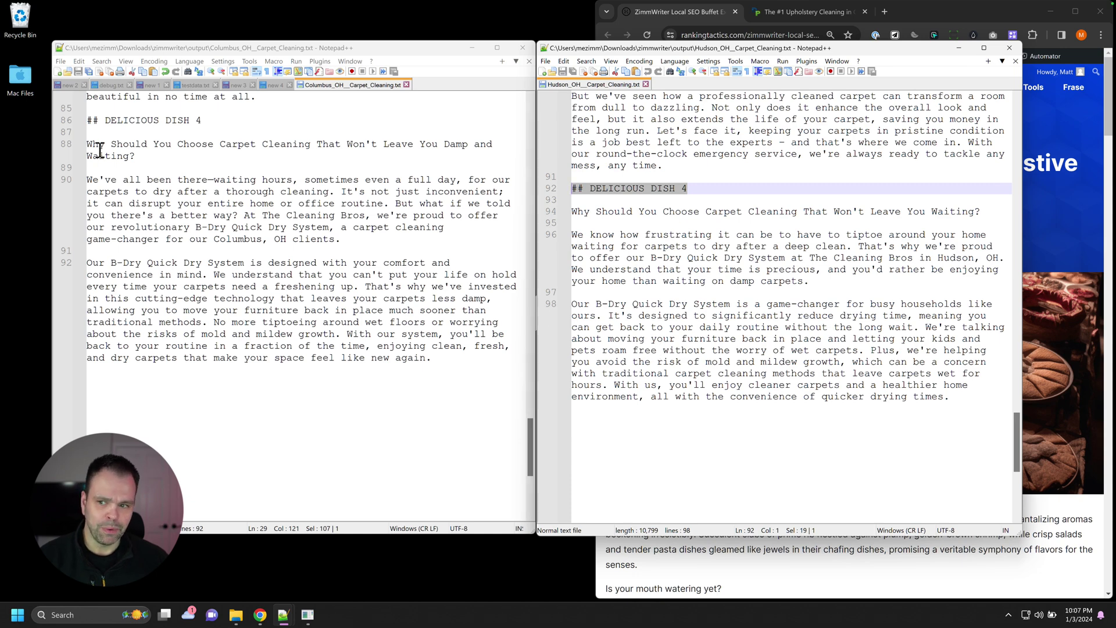
{"action": "left_click_drag", "start_coordinate": [1015, 427], "coordinate": [1013, 434]}
Step: Select Hudson's B-Dry Quick Dry System paragraph and the matching Columbus paragraph on line 90
{"action": "left_click", "coordinate": [871, 375]}
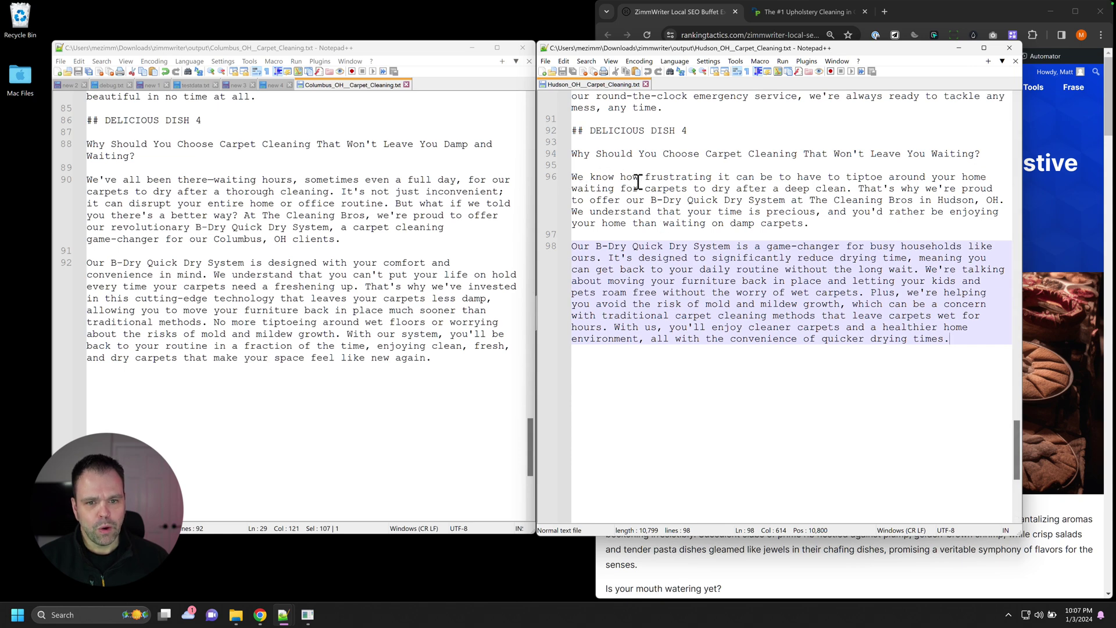
{"action": "left_click_drag", "start_coordinate": [674, 178], "coordinate": [853, 181]}
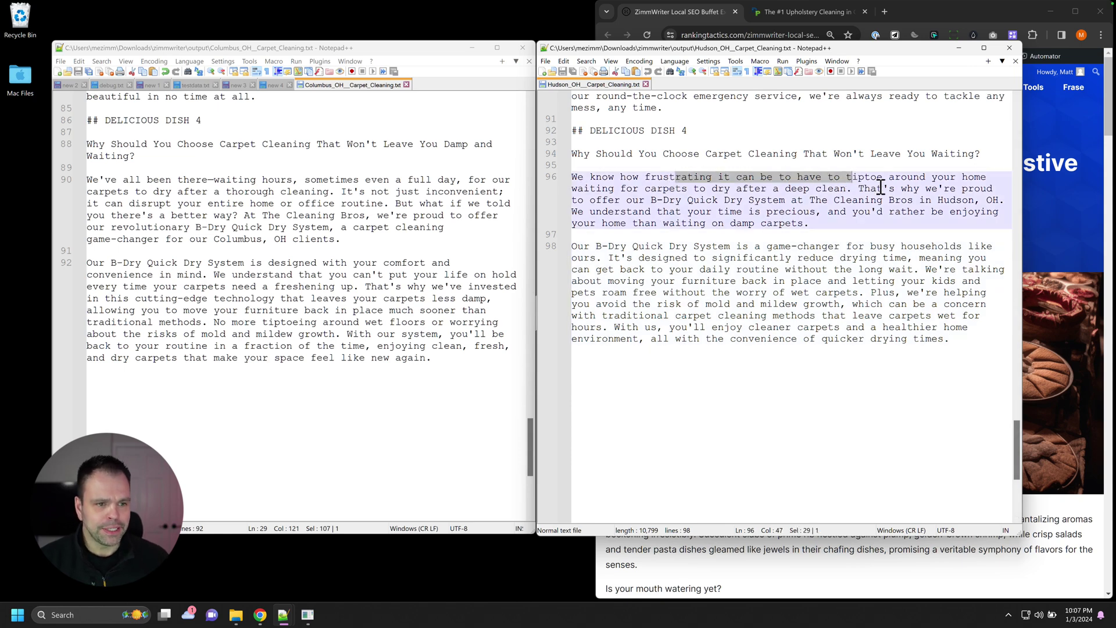
{"action": "left_click", "coordinate": [639, 190]}
{"action": "left_click_drag", "start_coordinate": [639, 191], "coordinate": [847, 187]}
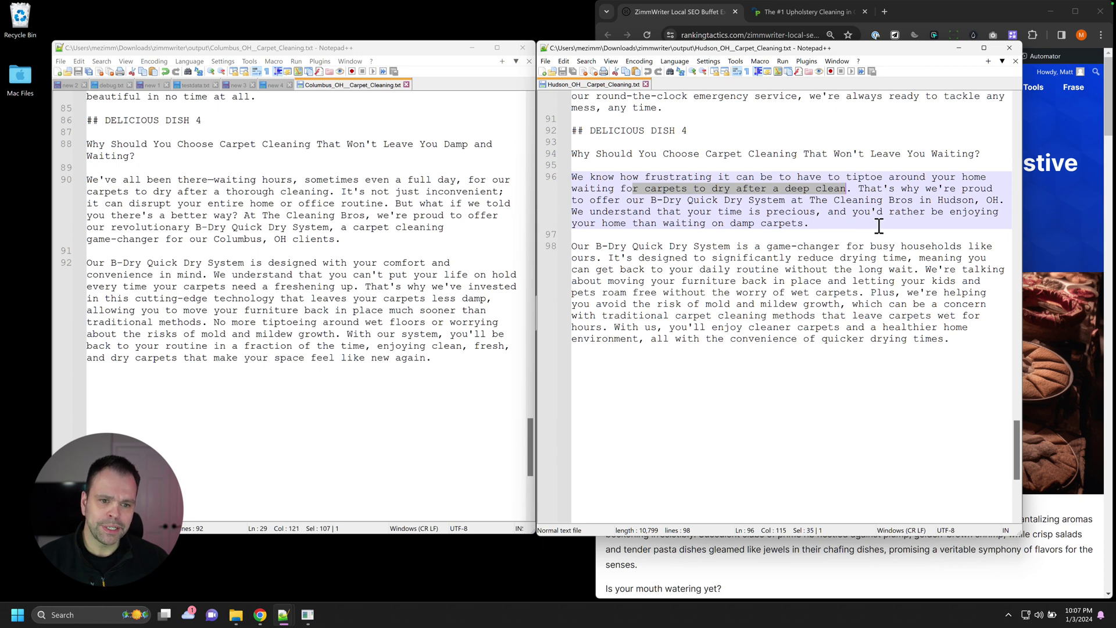
{"action": "left_click_drag", "start_coordinate": [699, 246], "coordinate": [953, 339]}
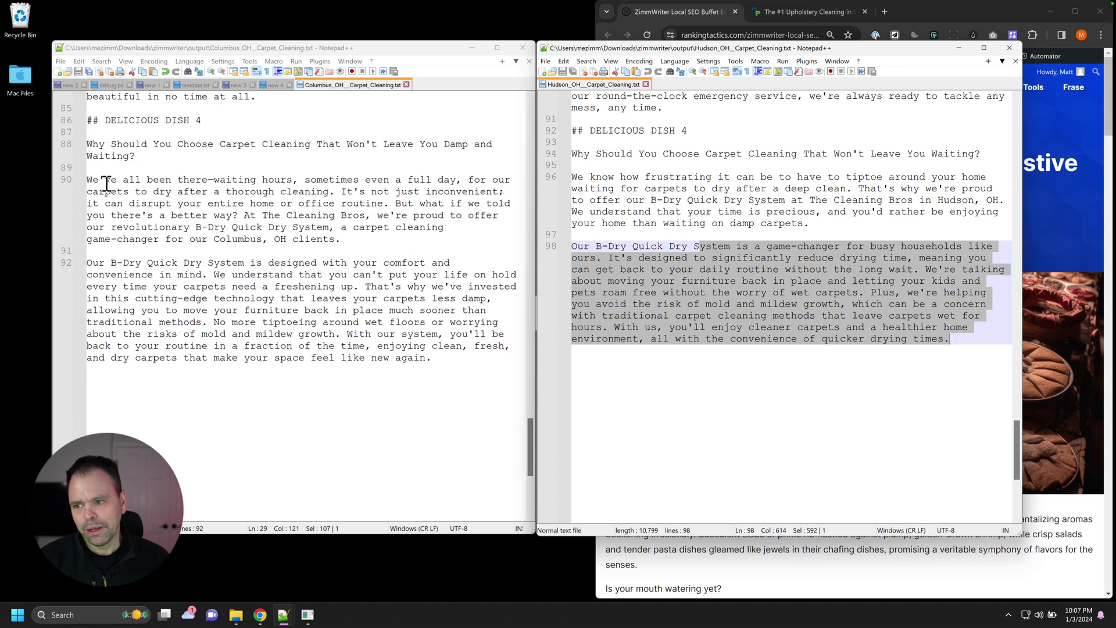
{"action": "left_click_drag", "start_coordinate": [107, 183], "coordinate": [335, 239]}
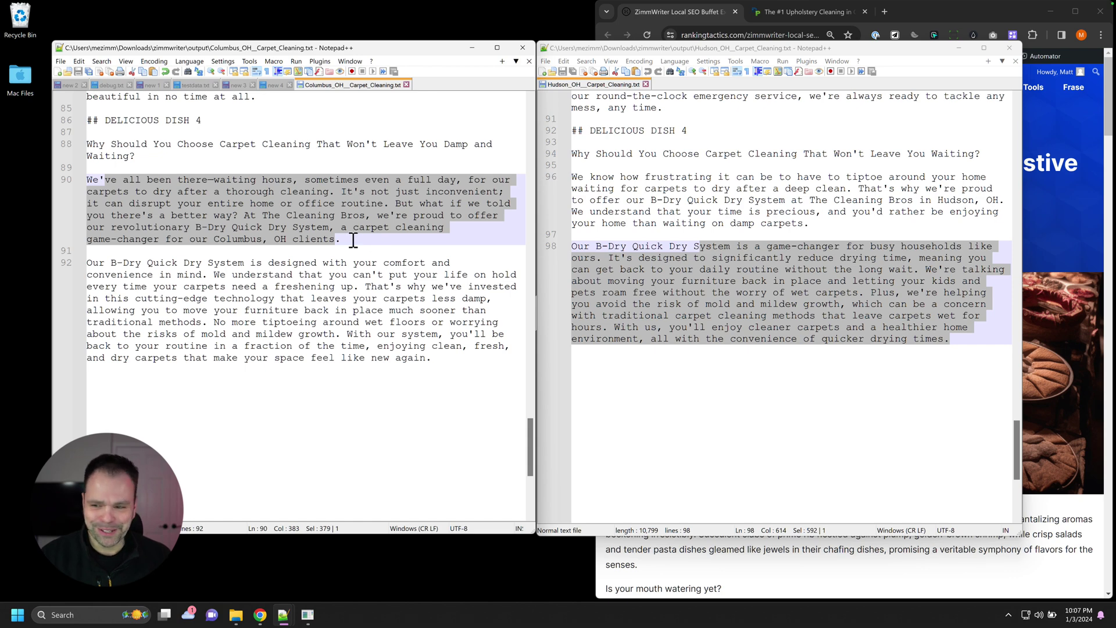
Step: Reopen ZimmWriter's Local SEO Buffet and read the Carpet Cleaning service's full benefits text
{"action": "left_click", "coordinate": [352, 240]}
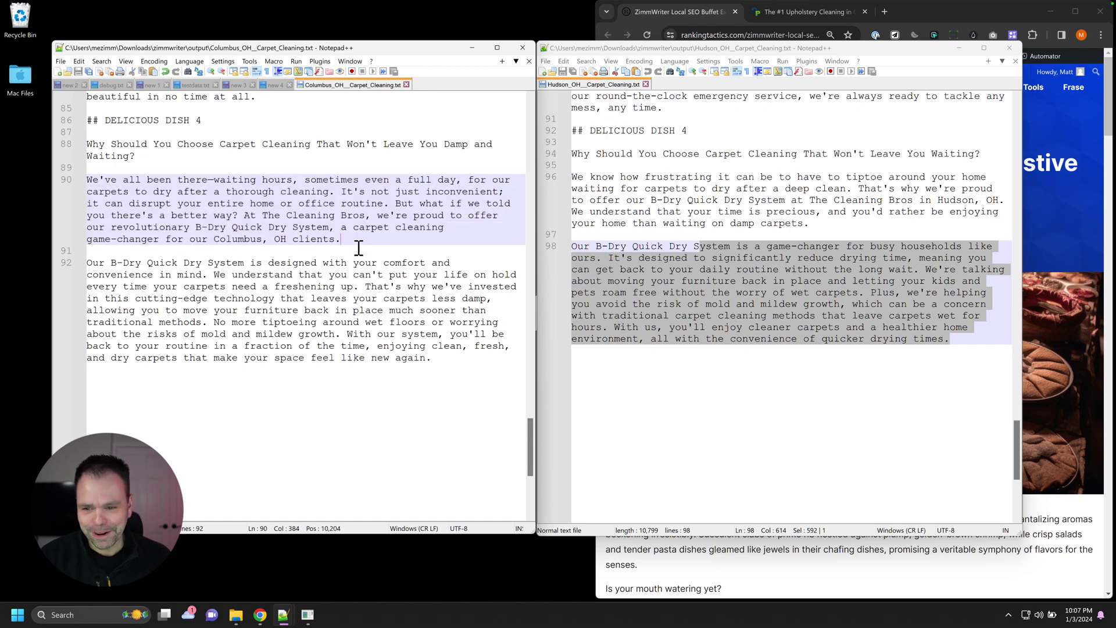
{"action": "left_click", "coordinate": [307, 615]}
{"action": "left_click", "coordinate": [284, 303]}
{"action": "scroll", "coordinate": [649, 361], "scroll_direction": "down", "scroll_amount": 10}
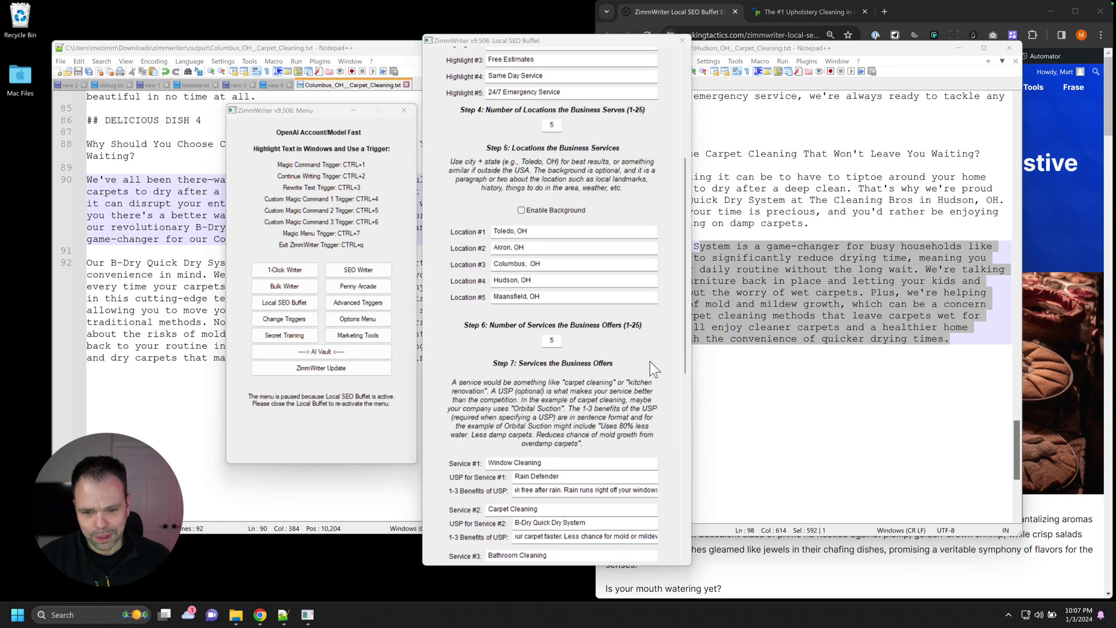
{"action": "double_click", "coordinate": [519, 292]}
{"action": "left_click_drag", "start_coordinate": [519, 292], "coordinate": [661, 290]}
Step: Check that the Hudson and Columbus B-Dry paragraphs both mention mold and mildew
{"action": "left_click", "coordinate": [615, 291]}
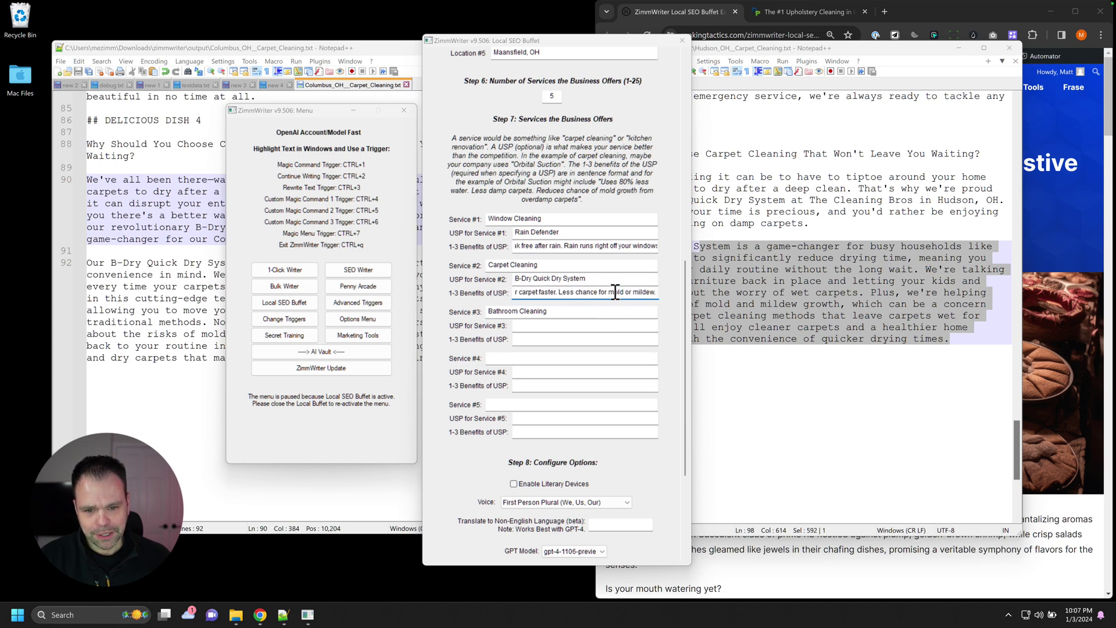
{"action": "left_click", "coordinate": [730, 343]}
{"action": "left_click", "coordinate": [275, 434]}
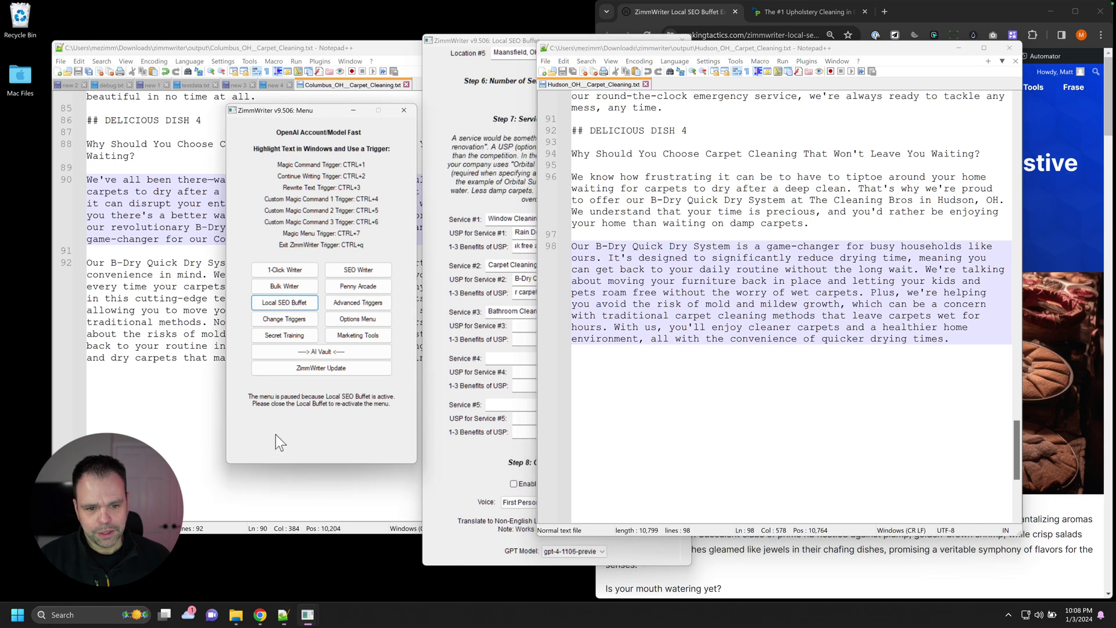
{"action": "double_click", "coordinate": [779, 305]}
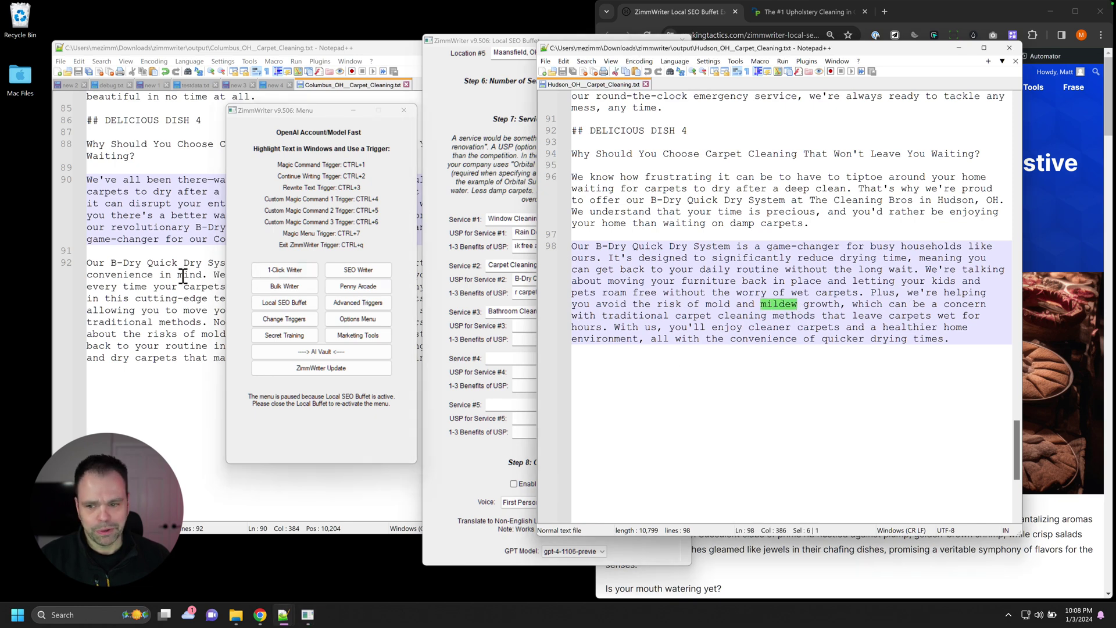
{"action": "left_click", "coordinate": [206, 250]}
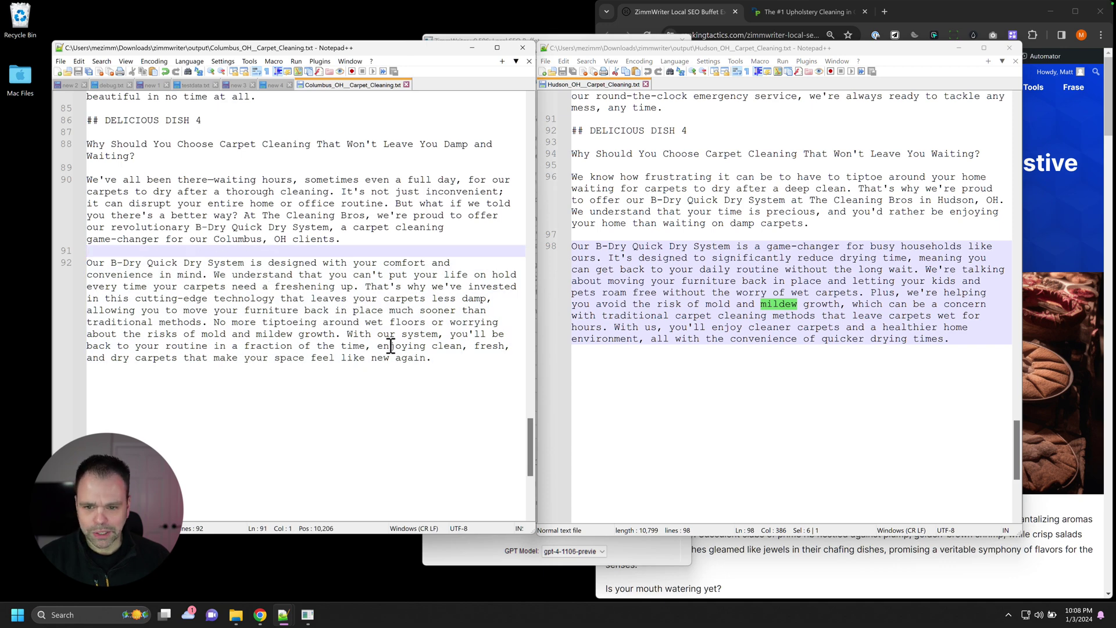
{"action": "left_click", "coordinate": [219, 324]}
{"action": "left_click_drag", "start_coordinate": [219, 324], "coordinate": [375, 334]}
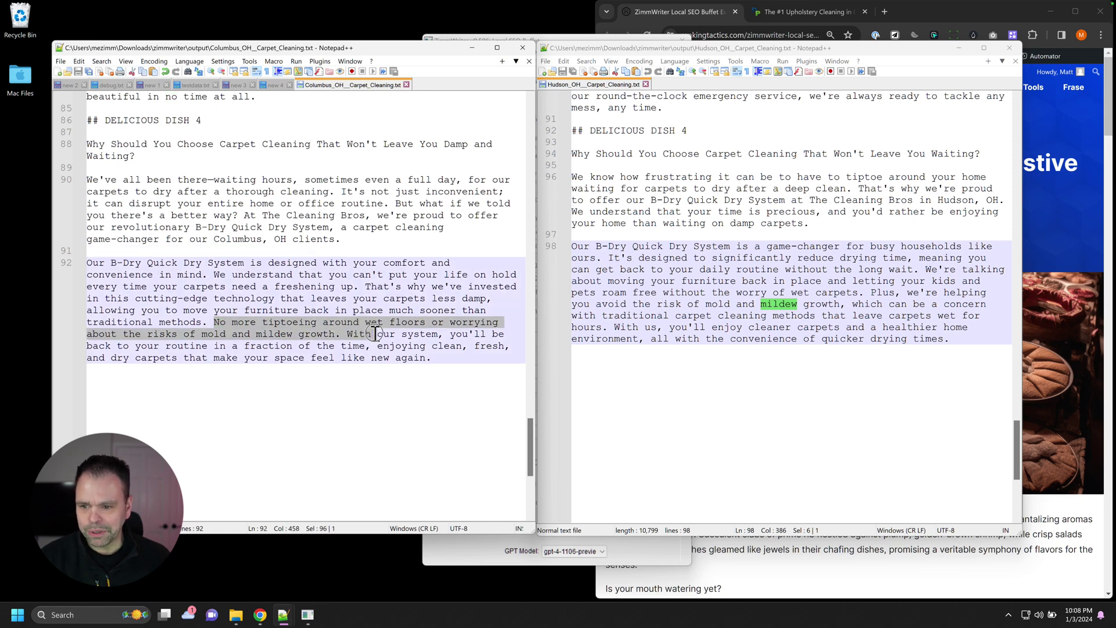
{"action": "left_click", "coordinate": [401, 334]}
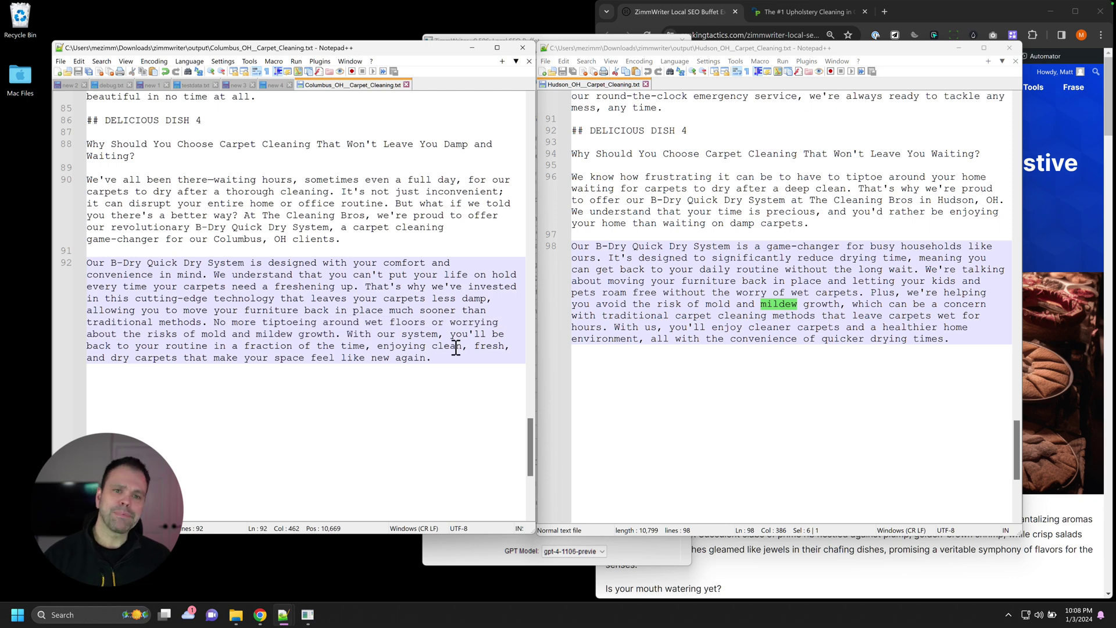
Step: Open the zimmwriter output folder and select the Akron Bathroom, Carpet and Window Cleaning files in turn
{"action": "left_click", "coordinate": [236, 615]}
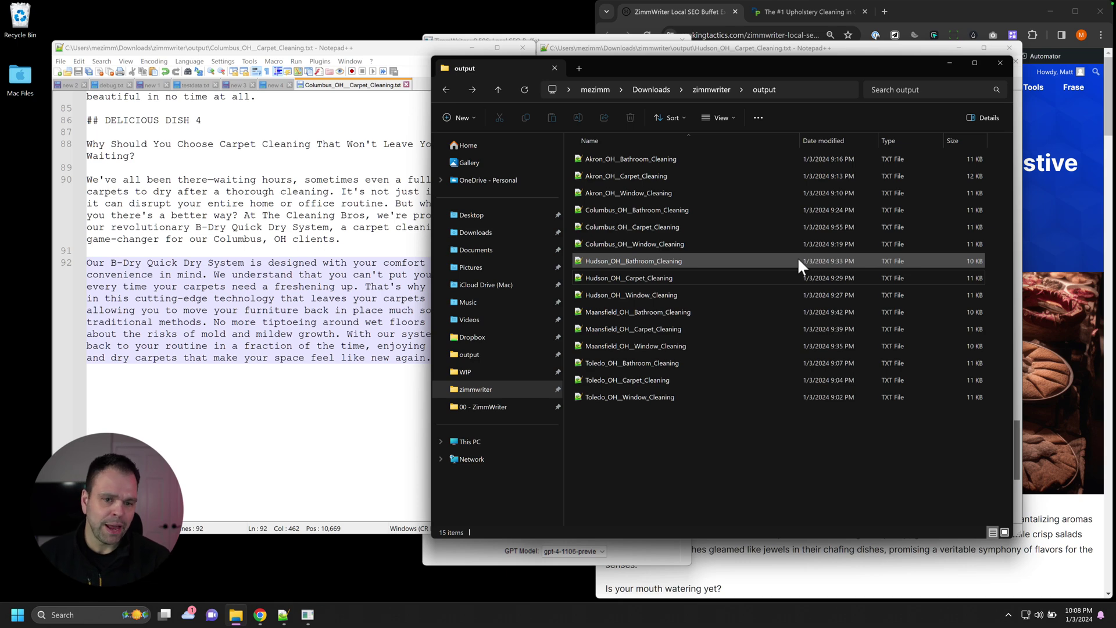
{"action": "left_click", "coordinate": [688, 155]}
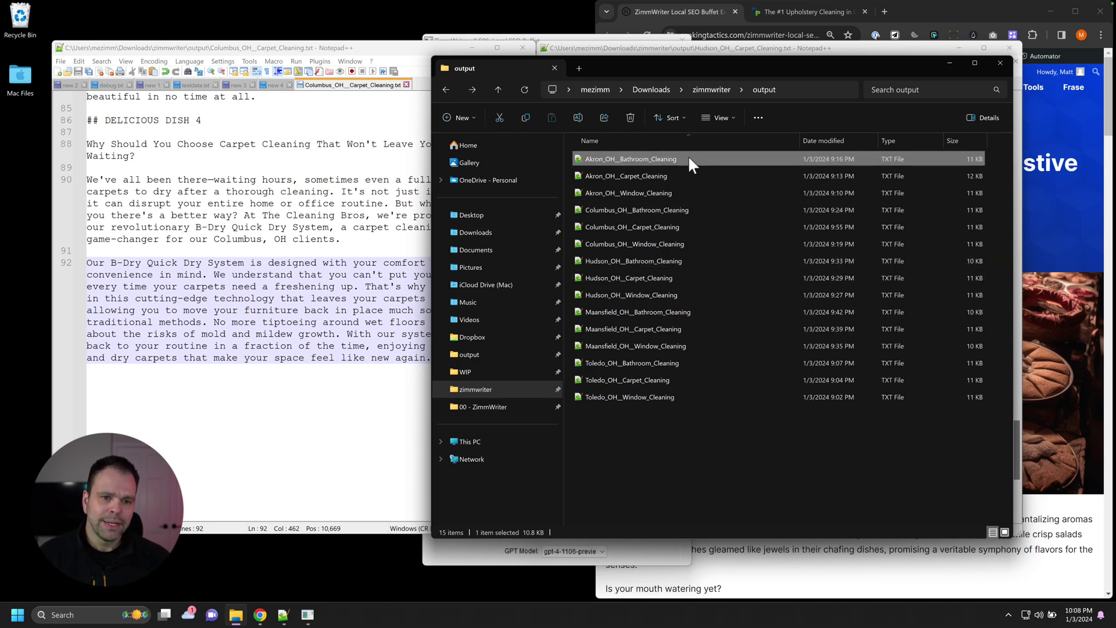
{"action": "left_click", "coordinate": [649, 174]}
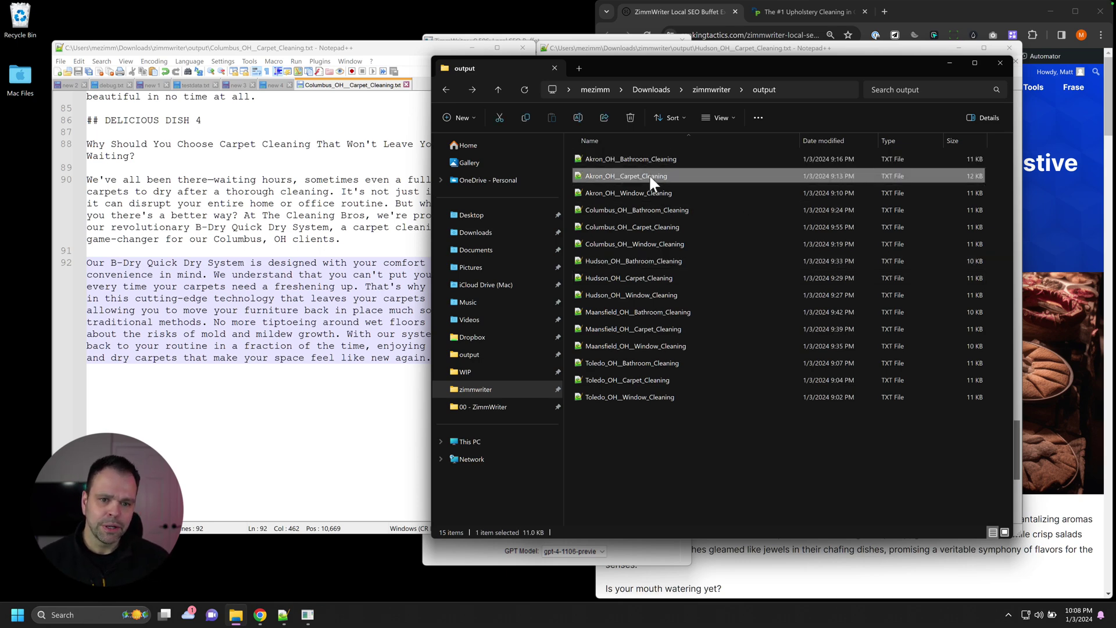
{"action": "left_click", "coordinate": [648, 196]}
{"action": "left_click", "coordinate": [644, 164]}
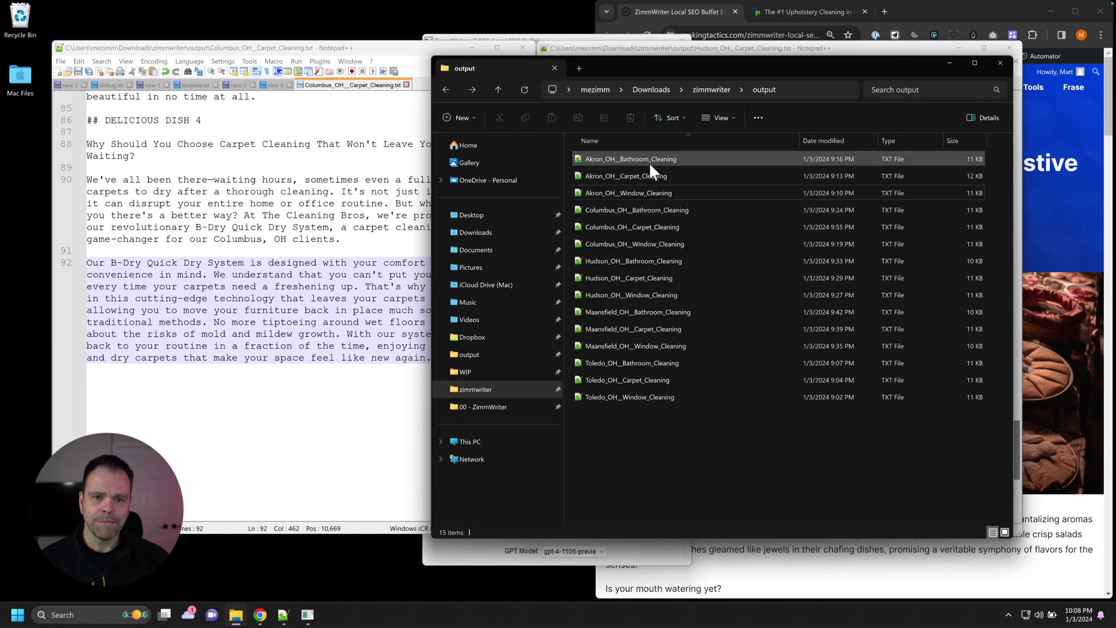
{"action": "left_click", "coordinate": [227, 241]}
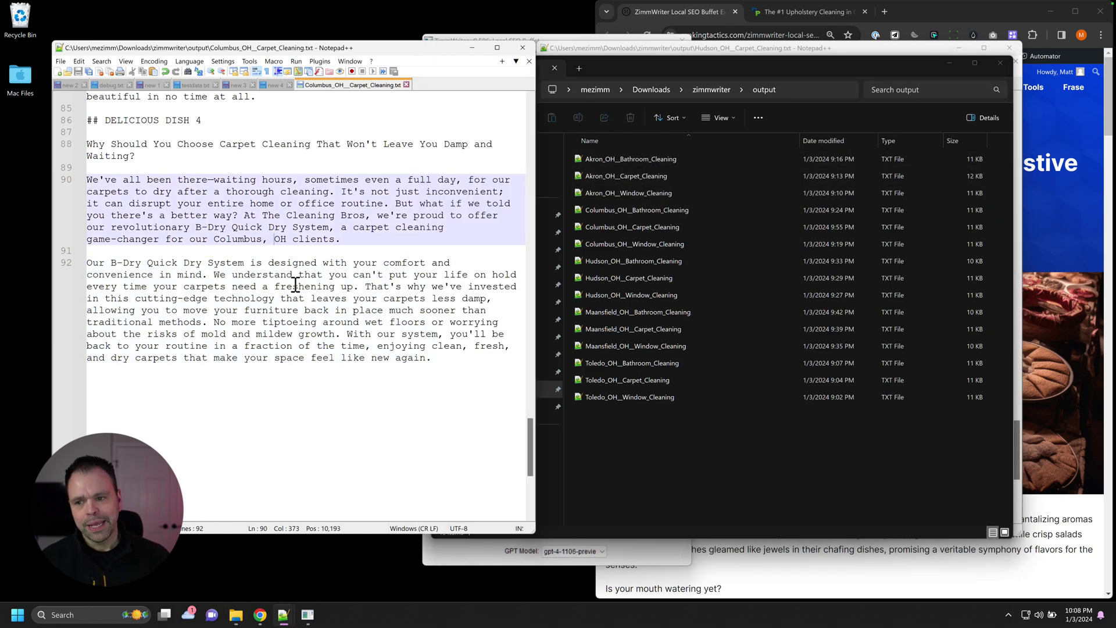
Step: Bring the Local SEO Buffet window forward, scroll it to the top, and close it
{"action": "left_click", "coordinate": [481, 249]}
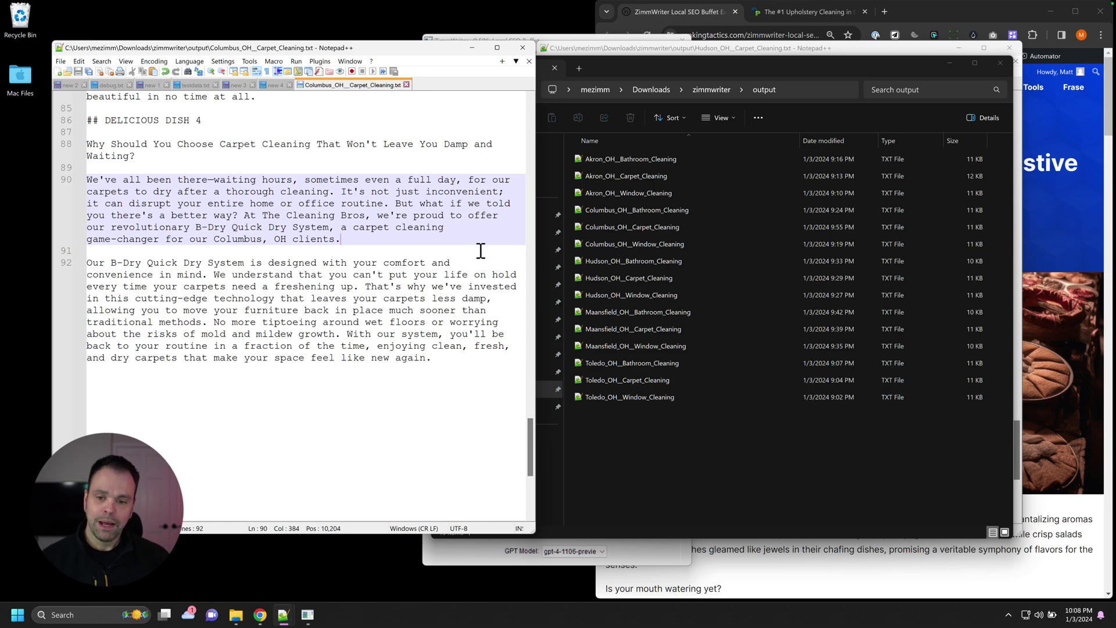
{"action": "left_click", "coordinate": [657, 546]}
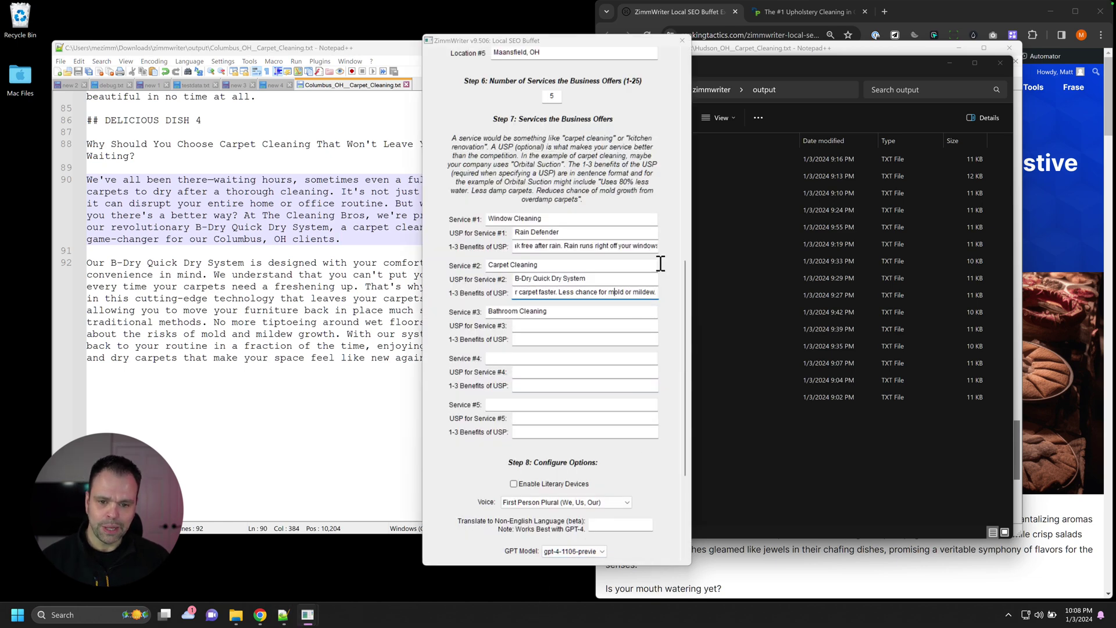
{"action": "left_click_drag", "start_coordinate": [686, 265], "coordinate": [713, 72]}
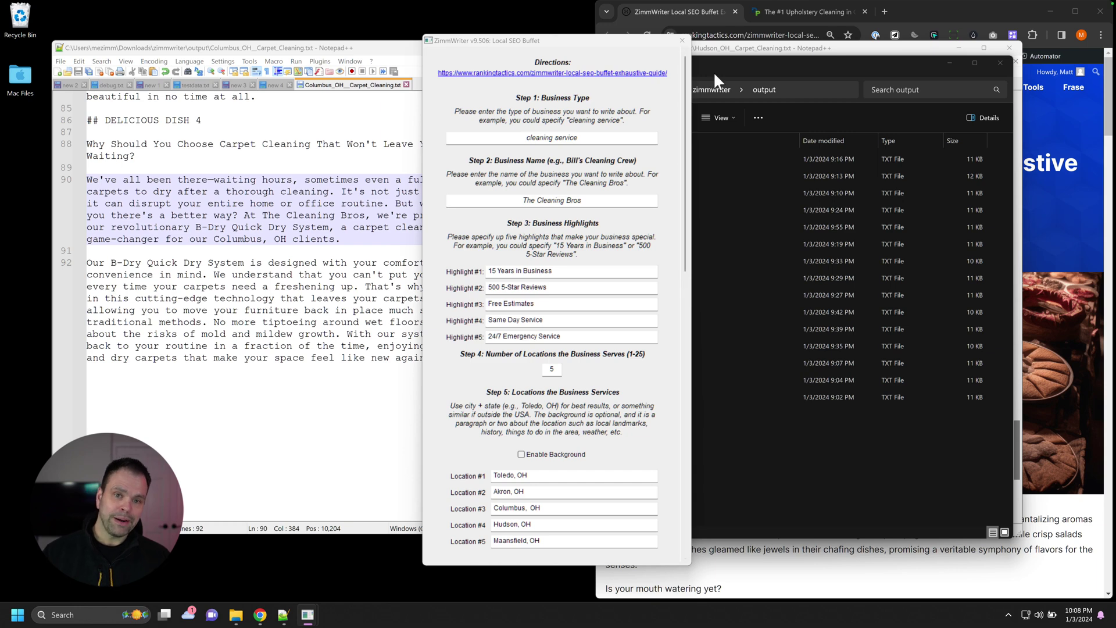
{"action": "left_click", "coordinate": [682, 40]}
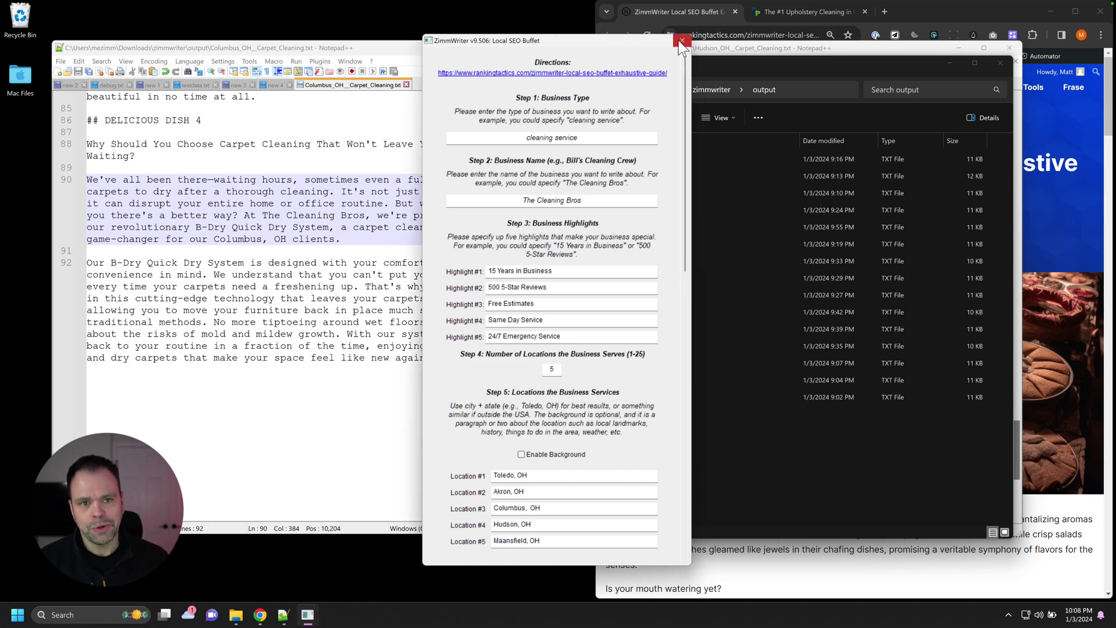